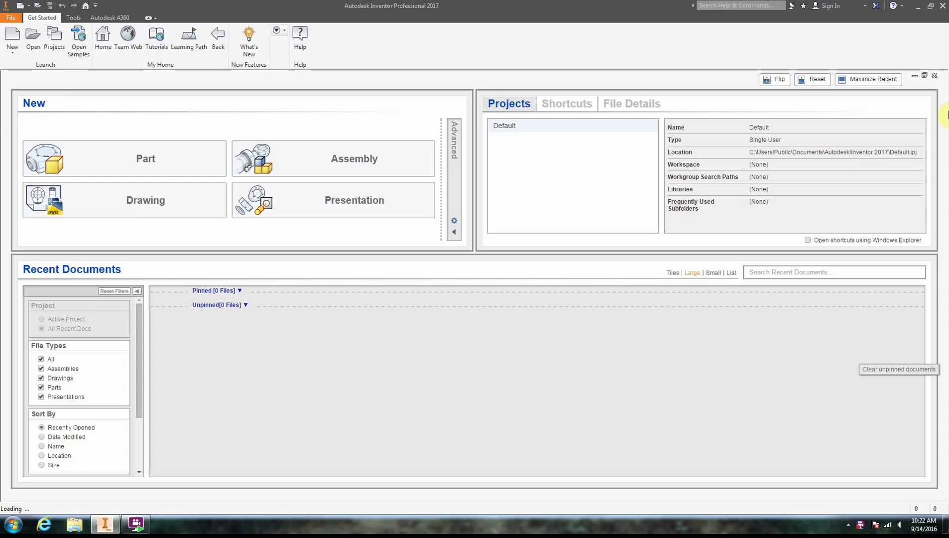
Close the My Home / Get Started panel so no document or start page is showing.
{"action": "left_click", "coordinate": [934, 76]}
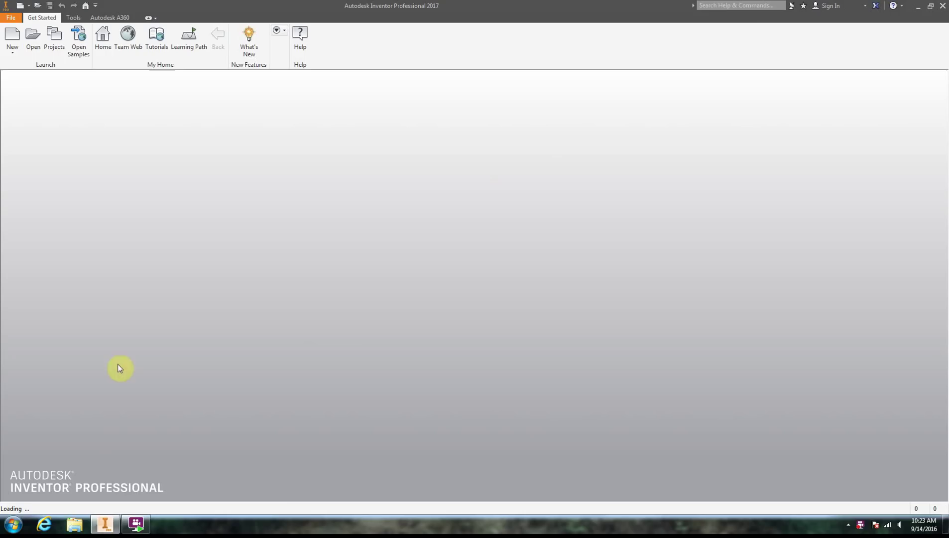
Open Create New File from the File menu and move it up-left, showing the Standard.ipt template.
{"action": "left_click", "coordinate": [14, 19]}
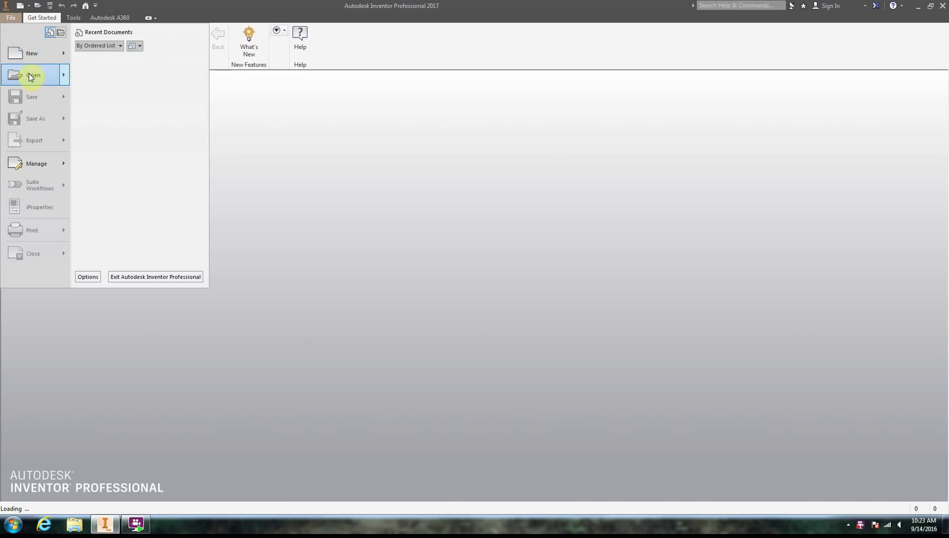
{"action": "mouse_move", "coordinate": [34, 59]}
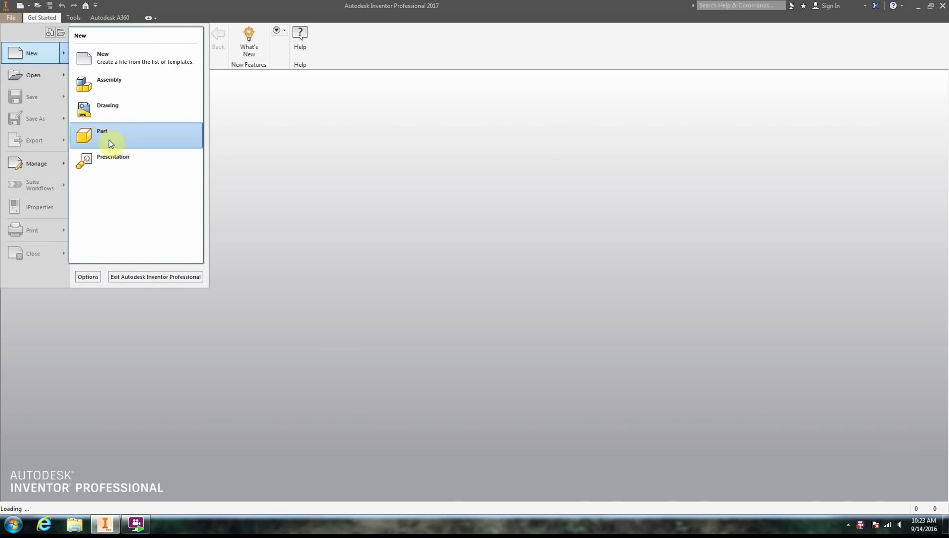
{"action": "left_click", "coordinate": [22, 55]}
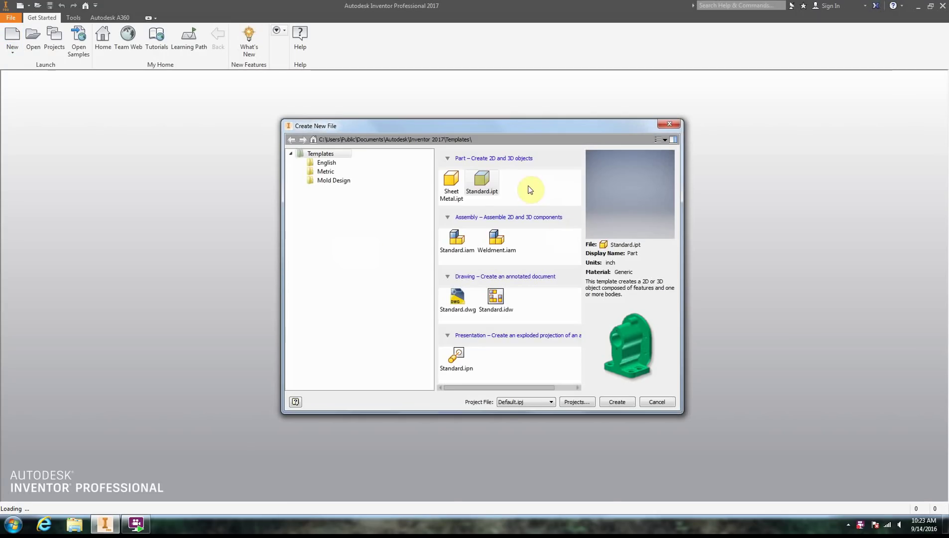
{"action": "left_click_drag", "start_coordinate": [508, 126], "coordinate": [429, 106]}
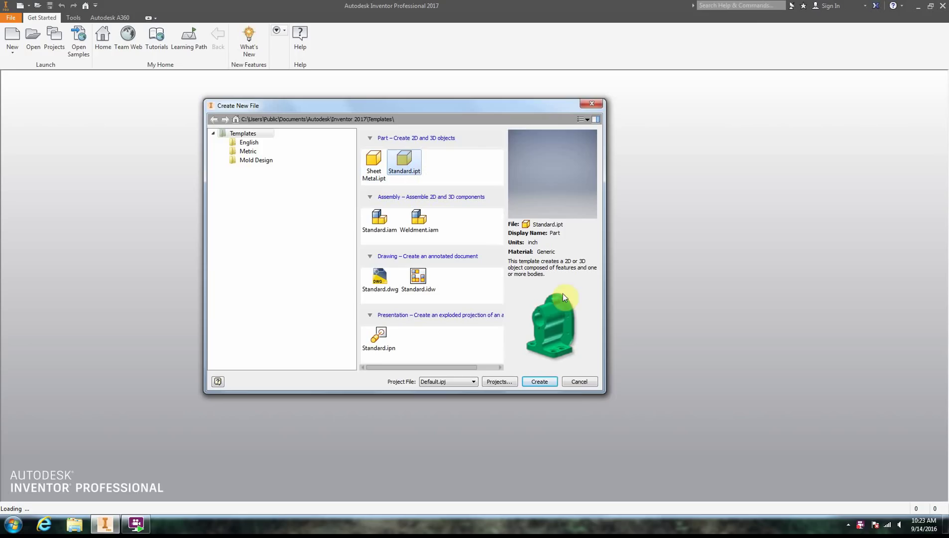
Cancel Create New File, then browse the New options and quick-access New list without creating anything.
{"action": "left_click", "coordinate": [573, 383]}
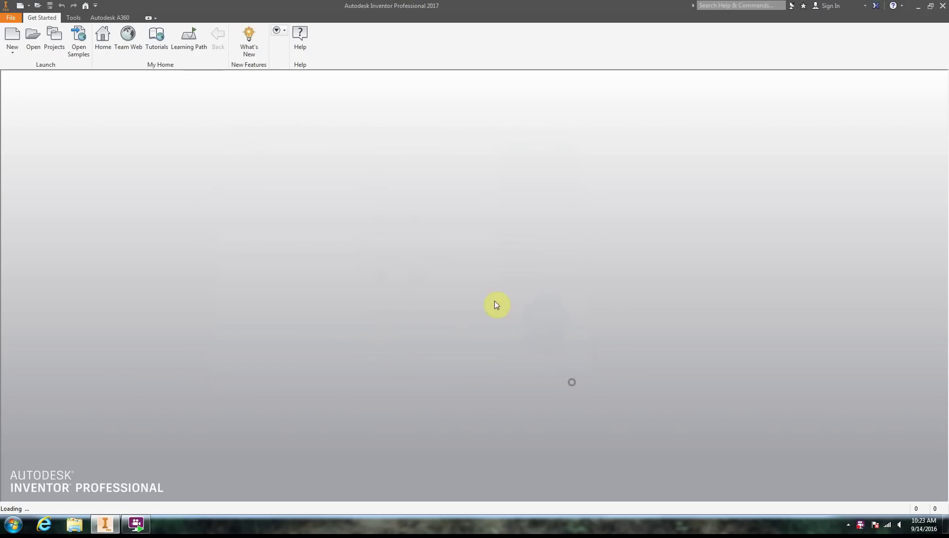
{"action": "left_click", "coordinate": [7, 56]}
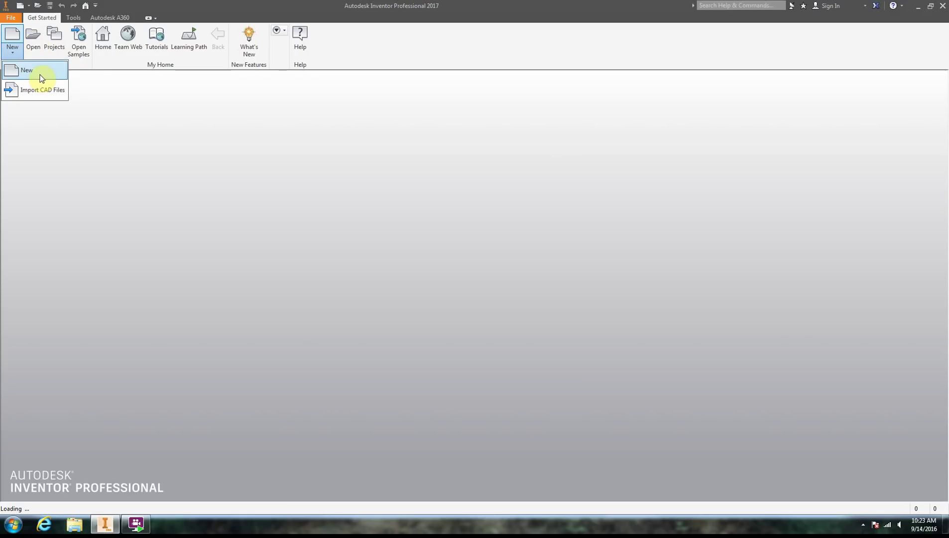
{"action": "left_click", "coordinate": [70, 78]}
{"action": "left_click", "coordinate": [12, 54]}
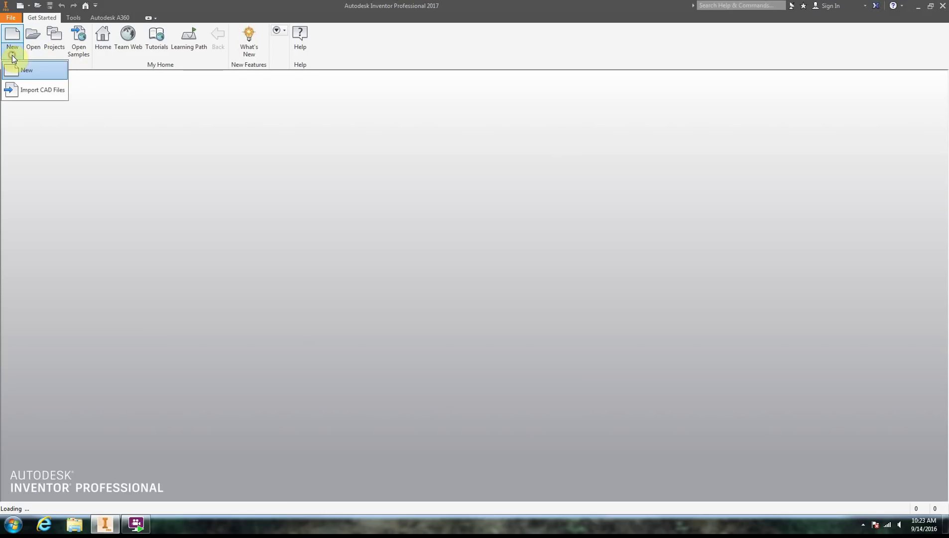
{"action": "left_click", "coordinate": [15, 72]}
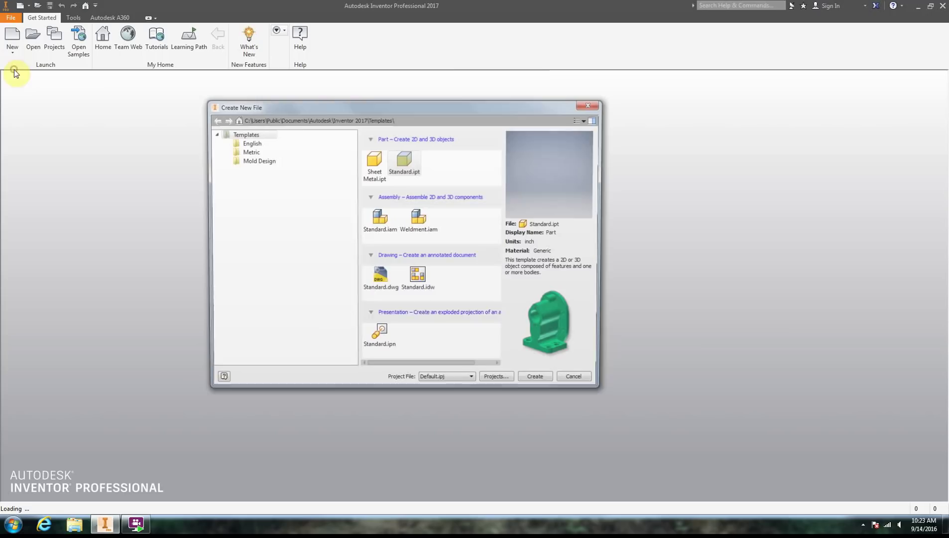
{"action": "left_click", "coordinate": [579, 381]}
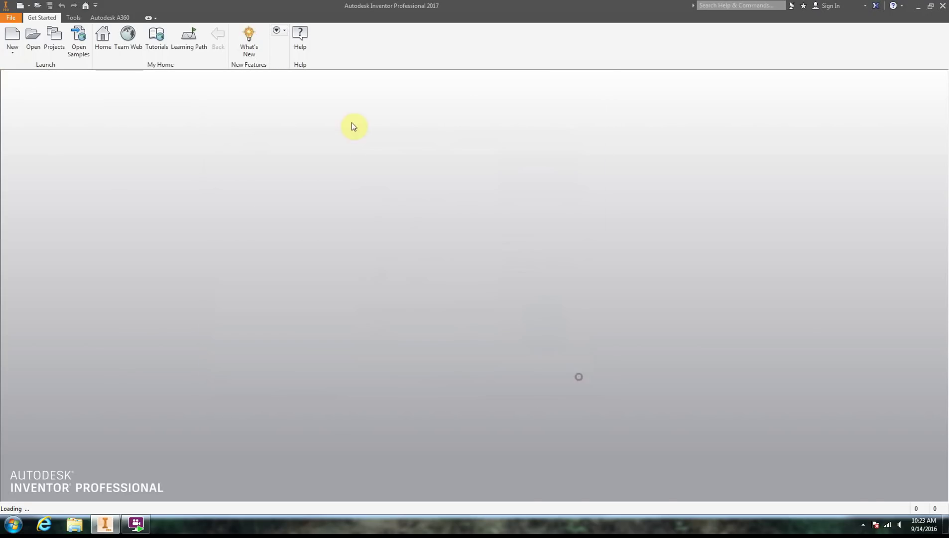
{"action": "left_click", "coordinate": [29, 7]}
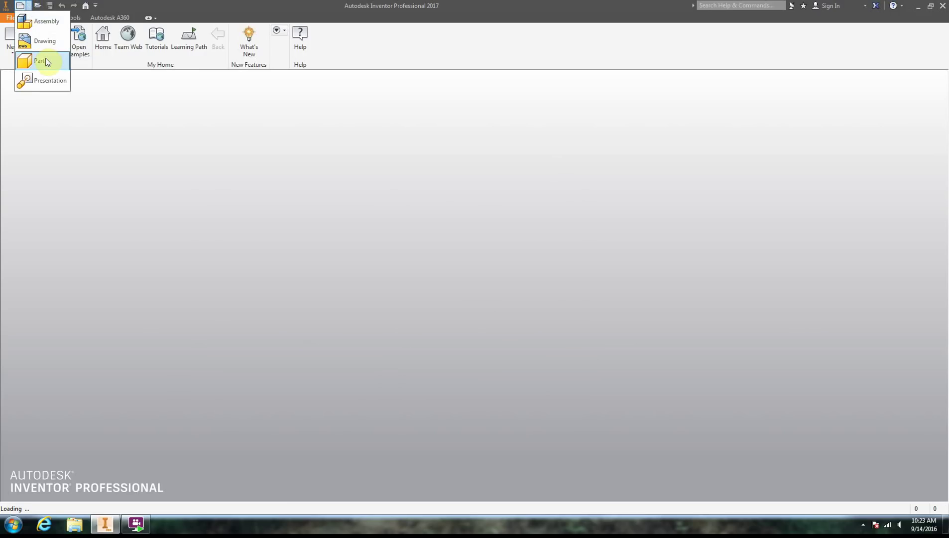
{"action": "left_click", "coordinate": [182, 165]}
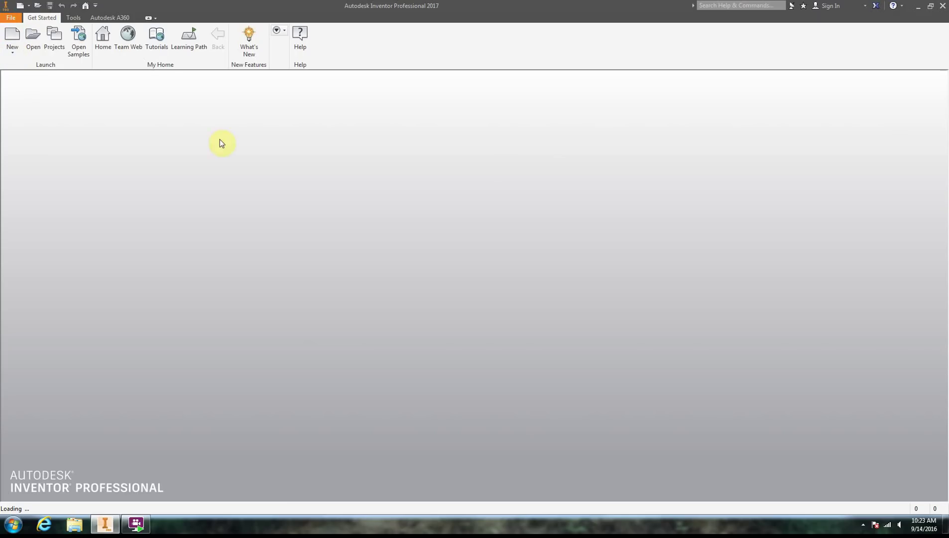
Cycle the ribbon through its minimized states twice, ending with the full ribbon restored.
{"action": "left_click", "coordinate": [148, 18]}
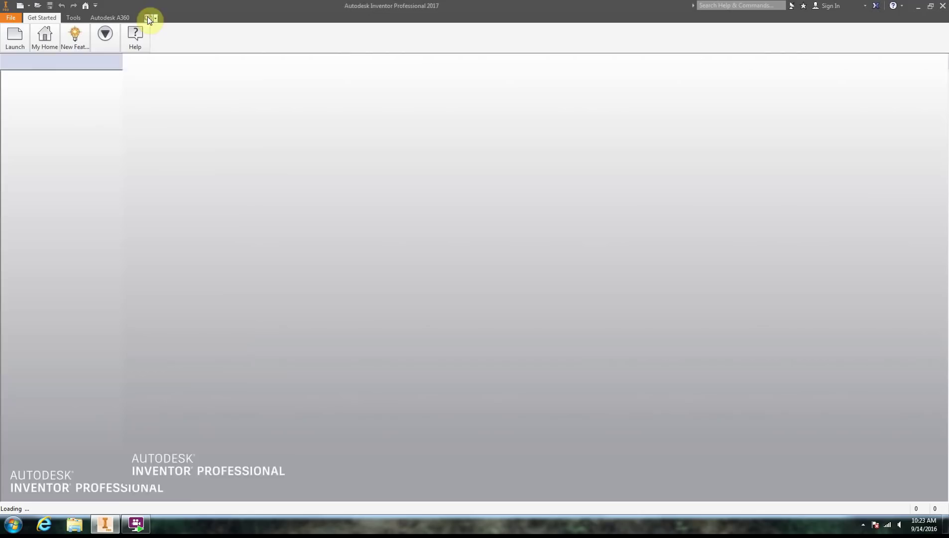
{"action": "left_click", "coordinate": [148, 18]}
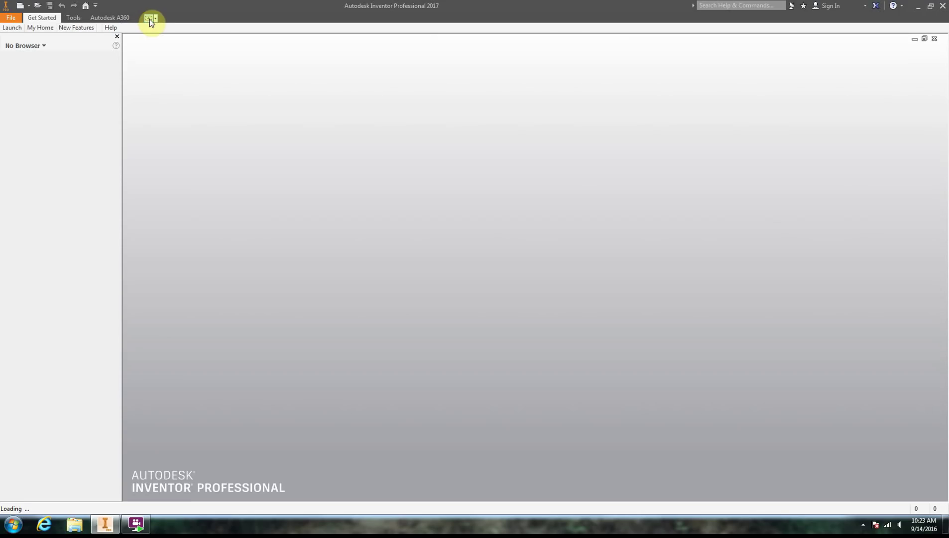
{"action": "left_click", "coordinate": [149, 20]}
{"action": "left_click", "coordinate": [148, 19]}
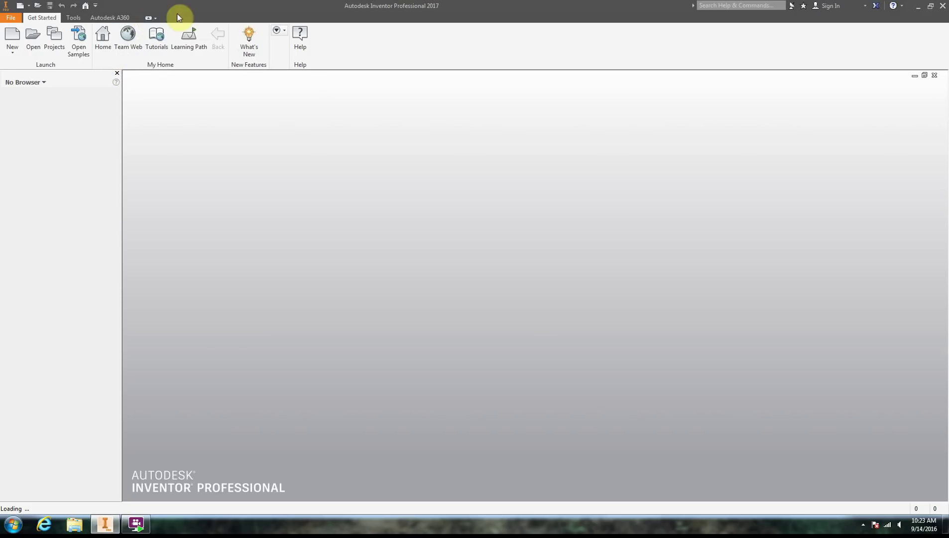
{"action": "left_click", "coordinate": [148, 19]}
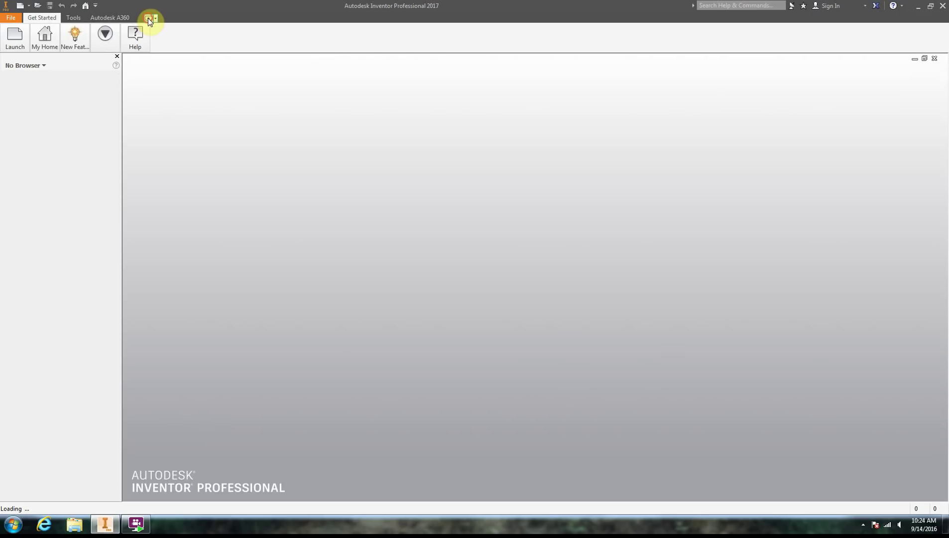
{"action": "left_click", "coordinate": [148, 18]}
{"action": "left_click", "coordinate": [148, 18]}
{"action": "left_click", "coordinate": [148, 19]}
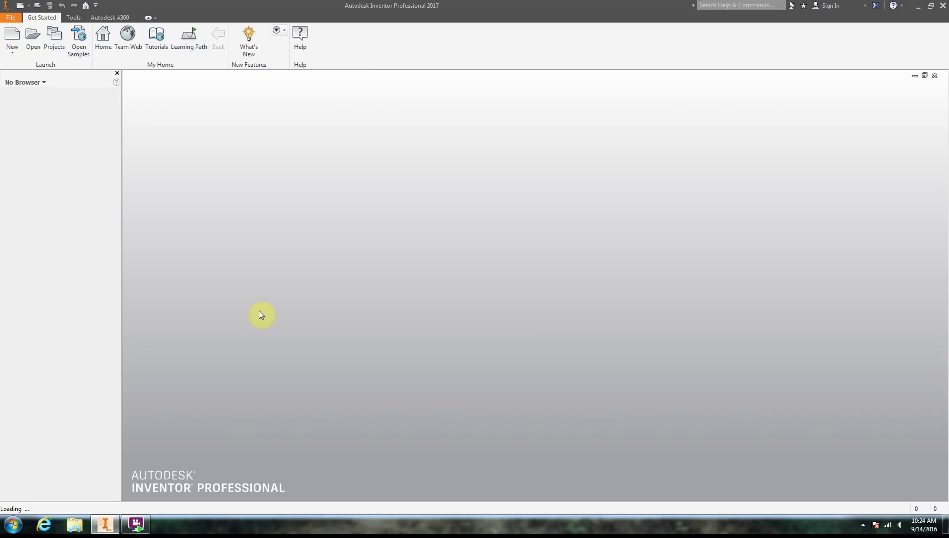
Create a new part file from the quick-access New document list.
{"action": "left_click", "coordinate": [21, 7]}
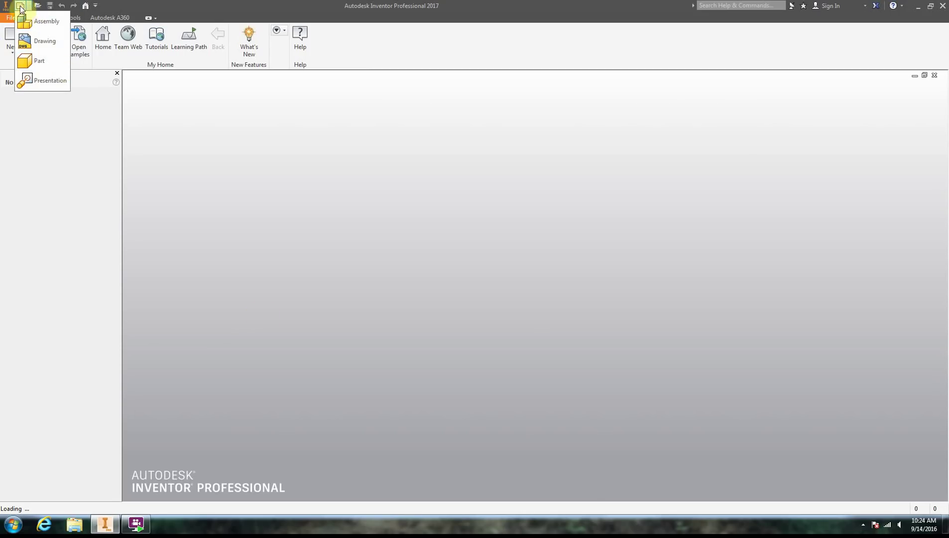
{"action": "left_click", "coordinate": [205, 186]}
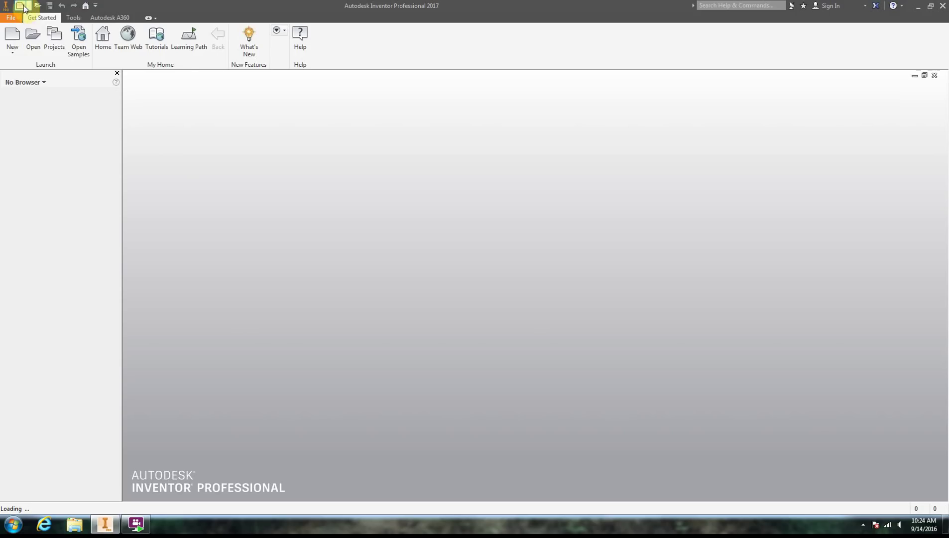
{"action": "left_click", "coordinate": [23, 7]}
{"action": "left_click", "coordinate": [42, 63]}
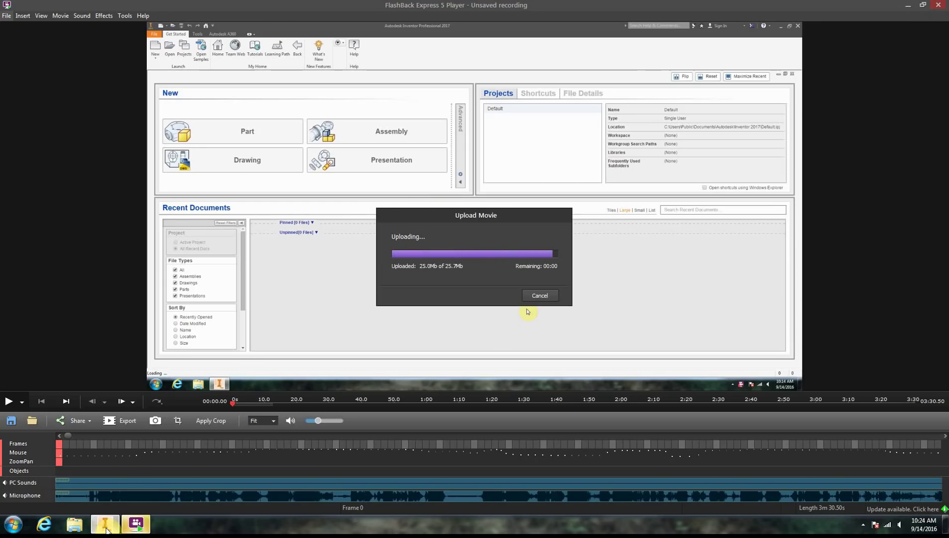
After the recording upload finishes, switch back to Inventor with the new Part1 open.
{"action": "key", "text": "alt+Tab"}
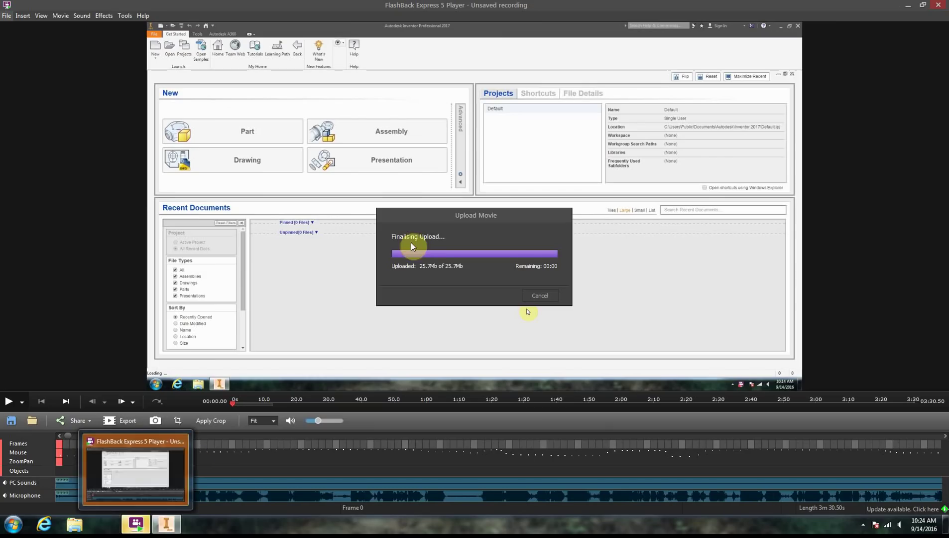
{"action": "left_click_drag", "start_coordinate": [106, 529], "coordinate": [135, 527]}
{"action": "key", "text": "alt+Tab"}
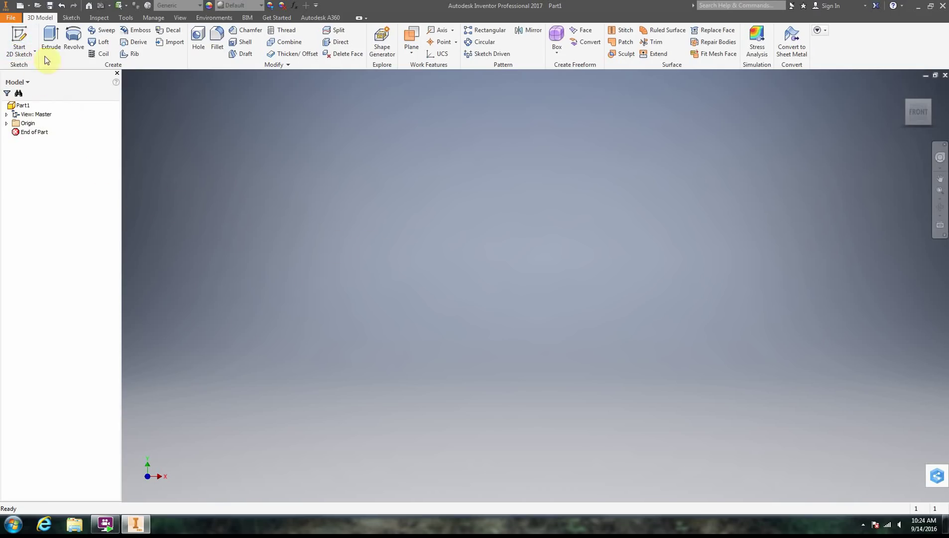
Create Sketch1 as a 2D sketch on Part1's XZ origin plane.
{"action": "left_click", "coordinate": [20, 35]}
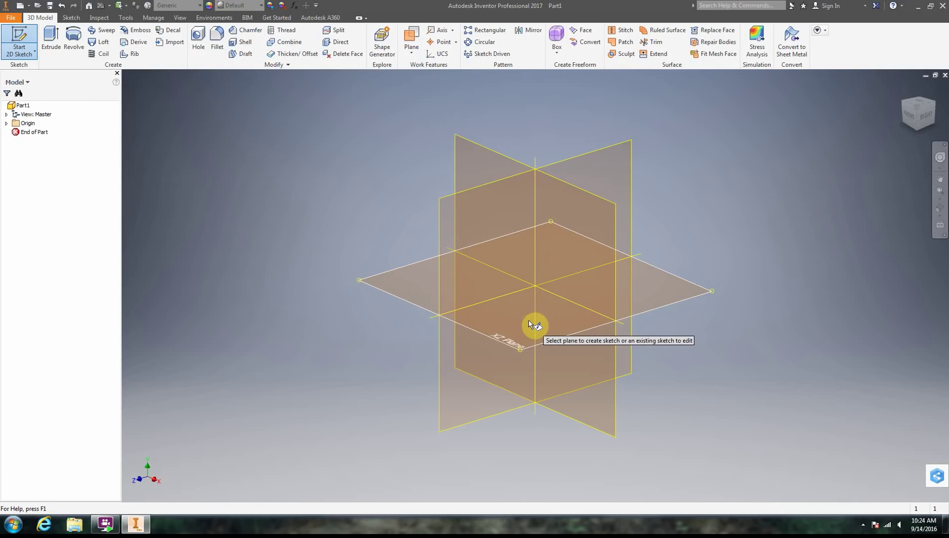
{"action": "mouse_move", "coordinate": [543, 337]}
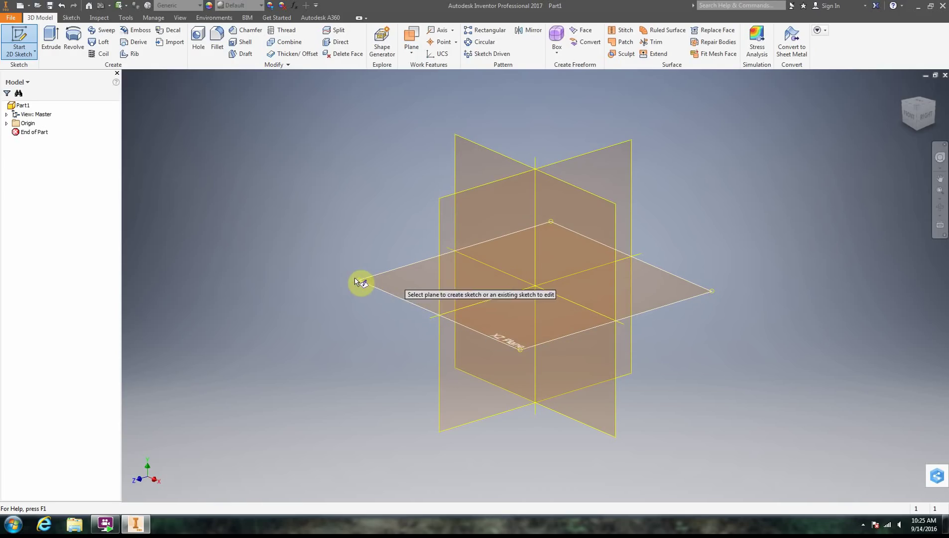
{"action": "left_click", "coordinate": [392, 285]}
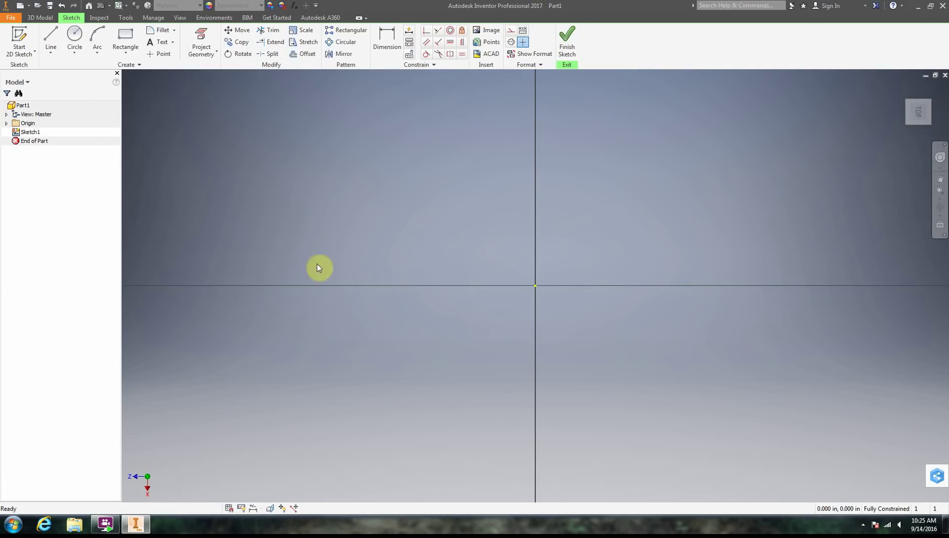
{"action": "left_click", "coordinate": [30, 132]}
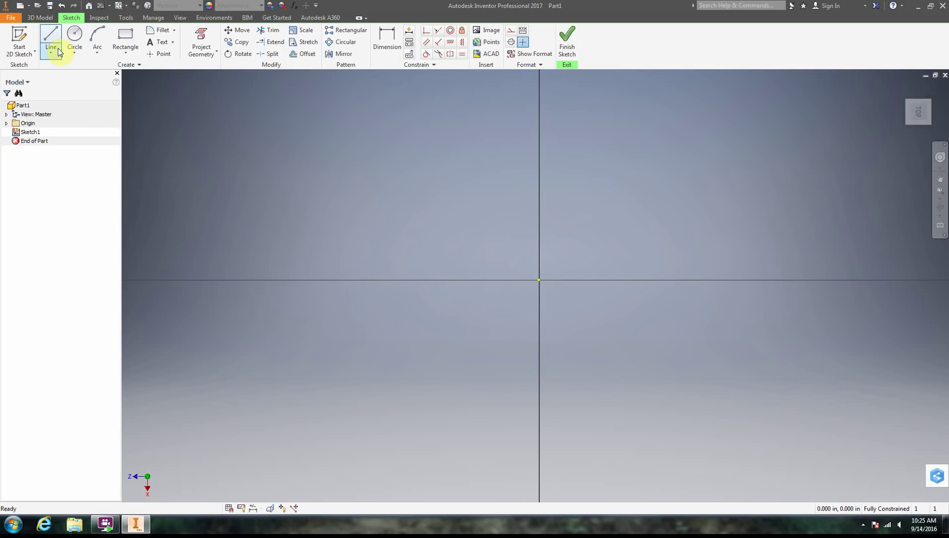
Draw the top, right, bottom and left edges as four connected lines closing around the origin.
{"action": "left_click", "coordinate": [51, 35]}
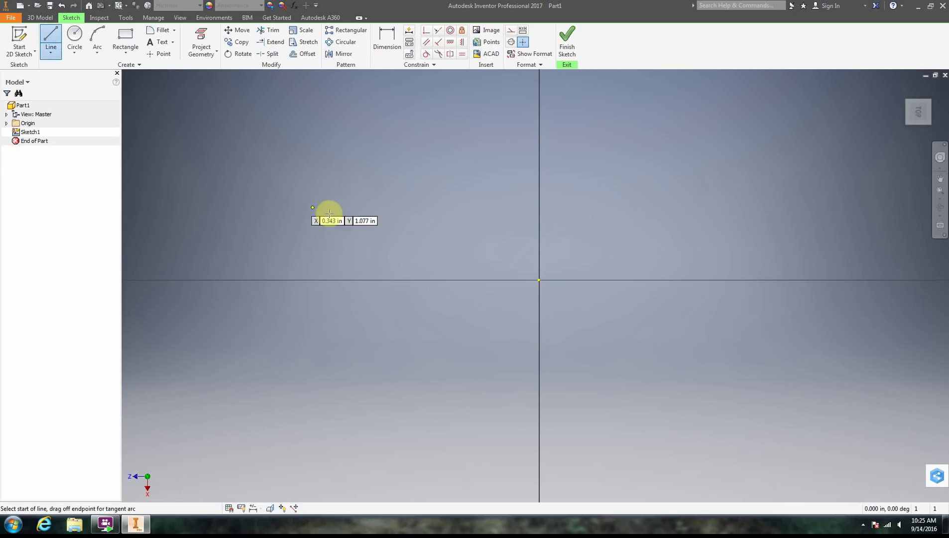
{"action": "left_click", "coordinate": [324, 182]}
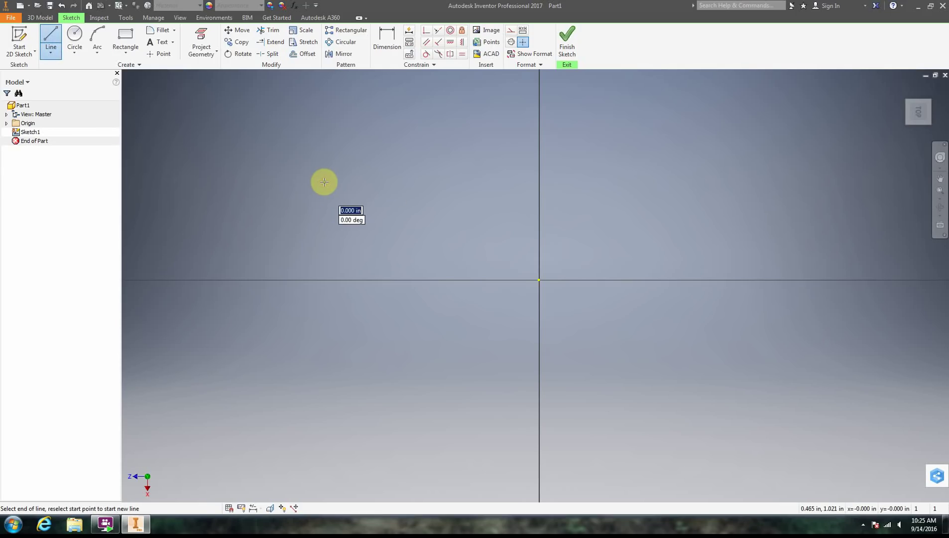
{"action": "left_click", "coordinate": [714, 181]}
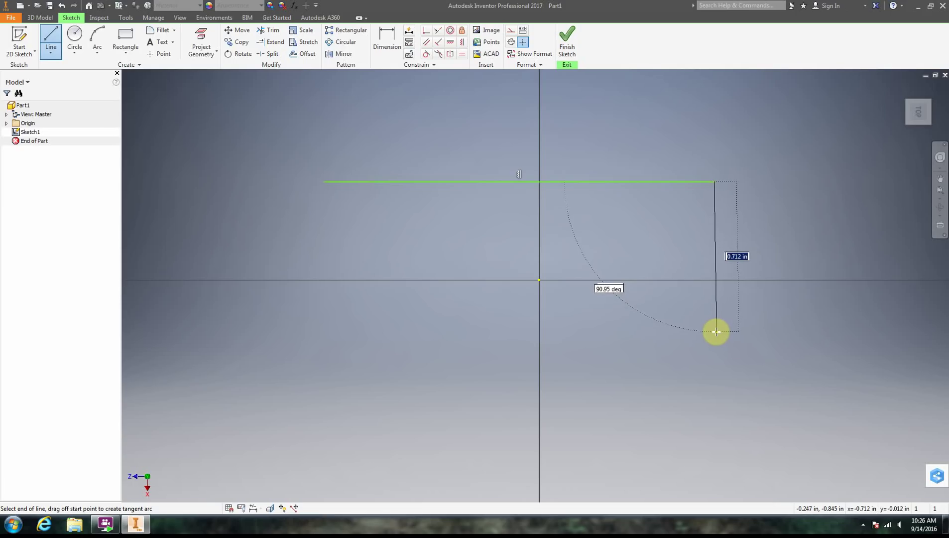
{"action": "left_click", "coordinate": [715, 331]}
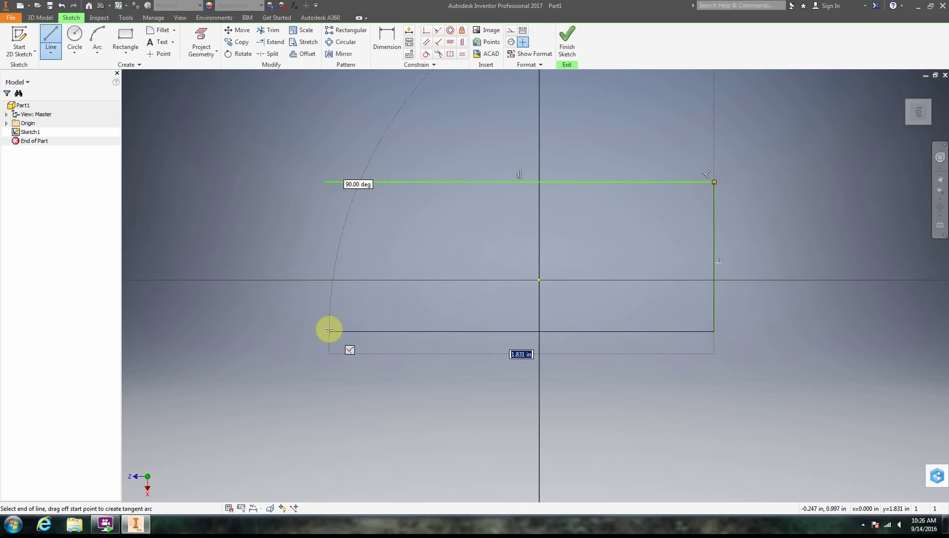
{"action": "left_click", "coordinate": [326, 331]}
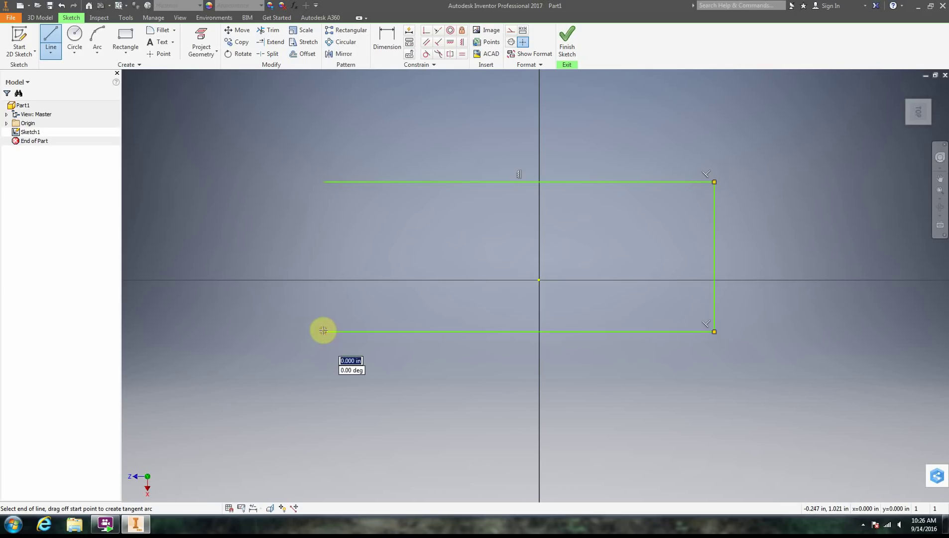
{"action": "left_click", "coordinate": [324, 182]}
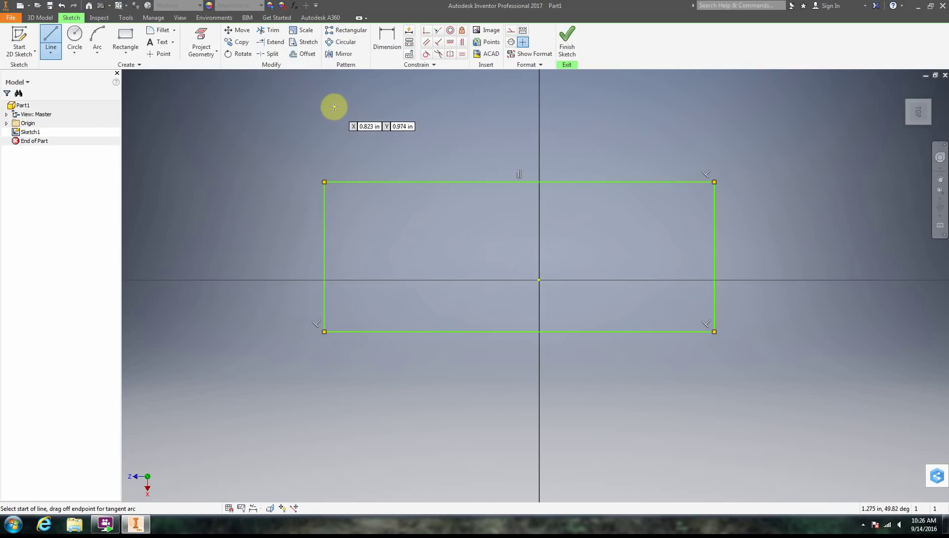
Draw a 1.354 in horizontal line above the rectangle, then end the Line command.
{"action": "left_click", "coordinate": [365, 117]}
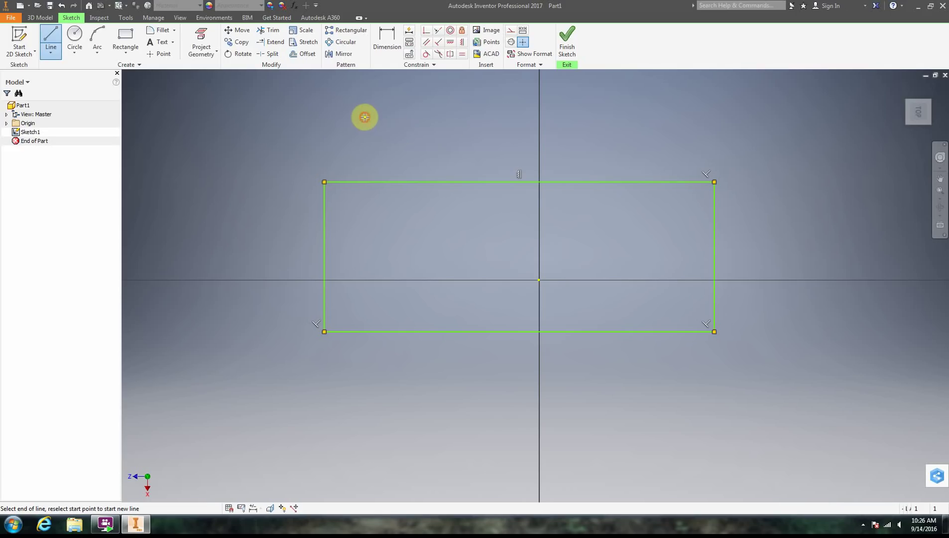
{"action": "left_click", "coordinate": [648, 117]}
{"action": "right_click", "coordinate": [650, 134]}
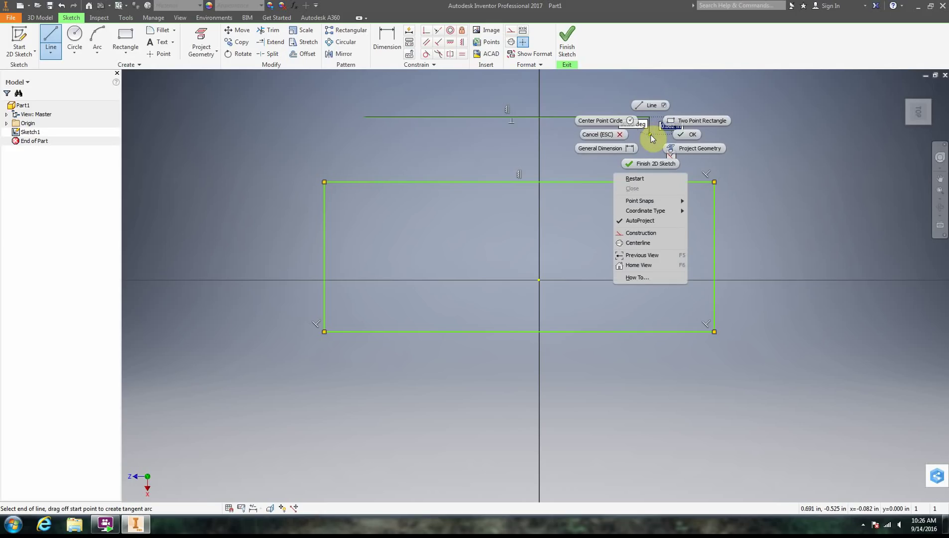
{"action": "left_click", "coordinate": [599, 135]}
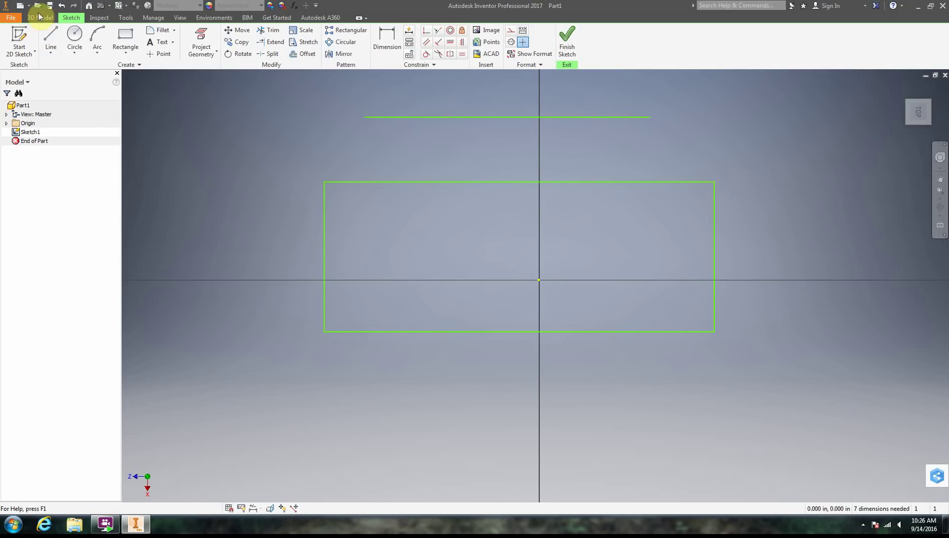
Draw another horizontal line just below the first one, then cancel the Line command.
{"action": "left_click", "coordinate": [50, 37]}
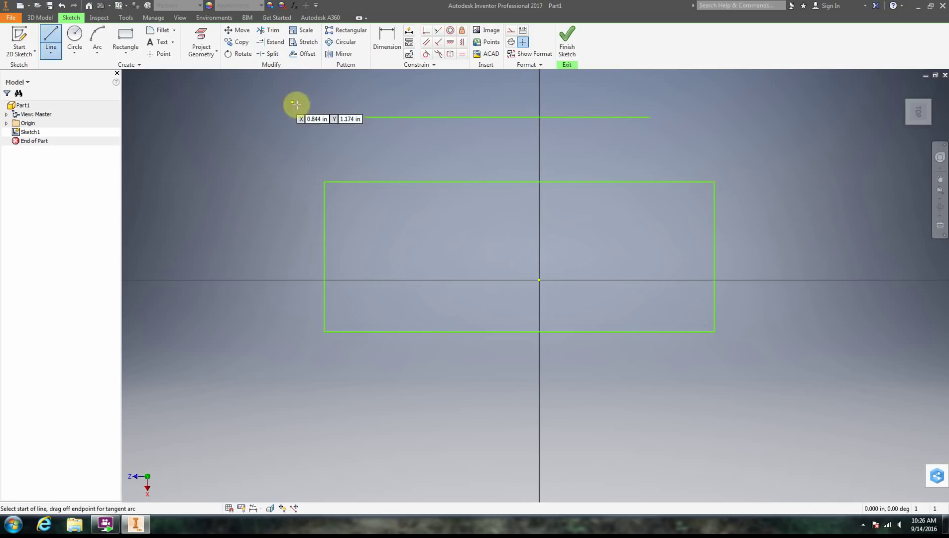
{"action": "left_click", "coordinate": [364, 147]}
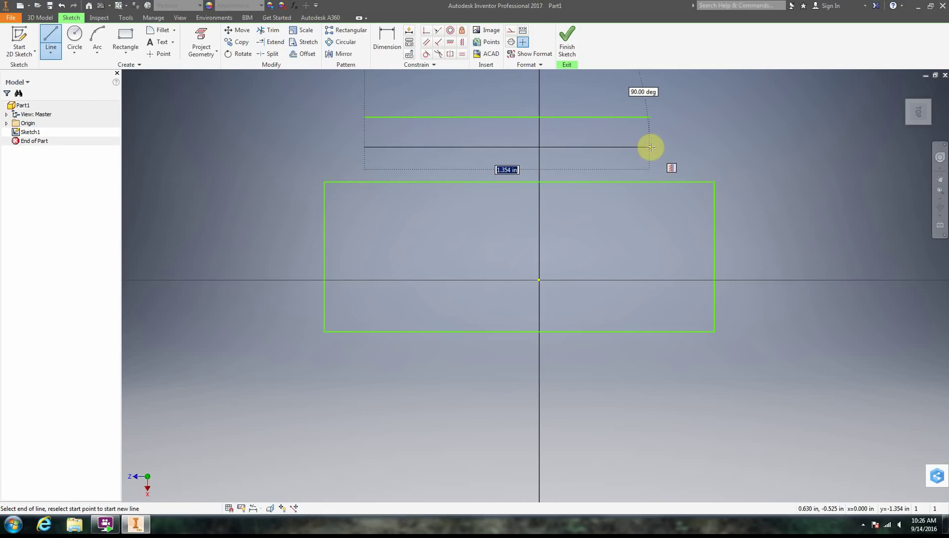
{"action": "left_click", "coordinate": [651, 146]}
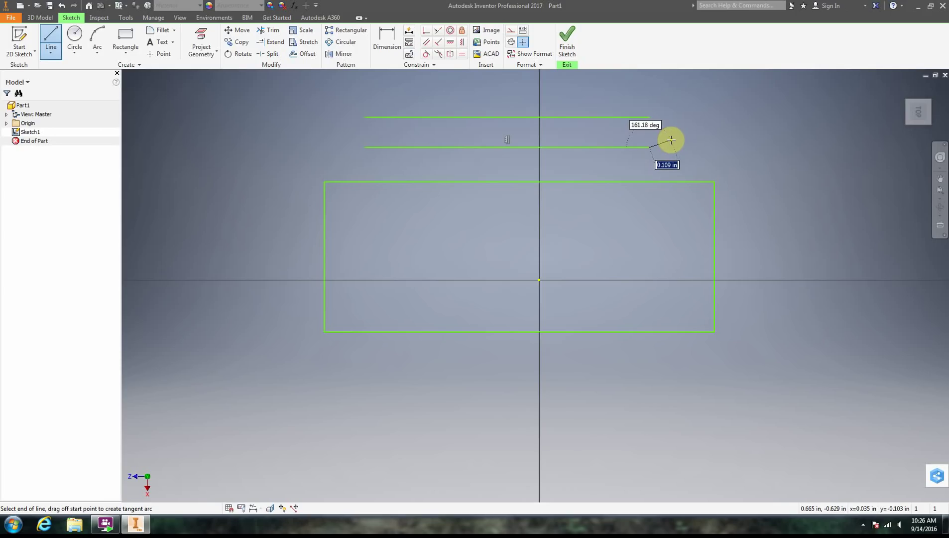
{"action": "right_click", "coordinate": [671, 140]}
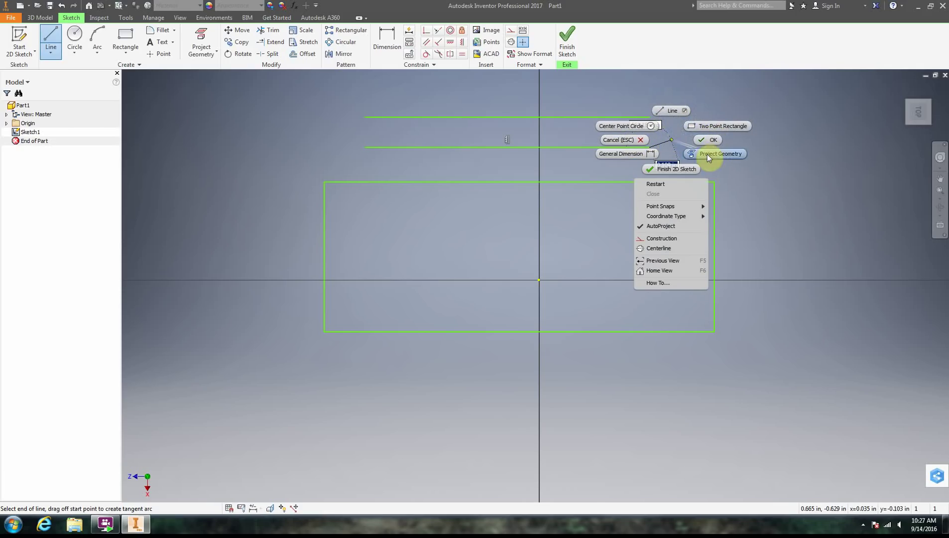
{"action": "left_click", "coordinate": [616, 140]}
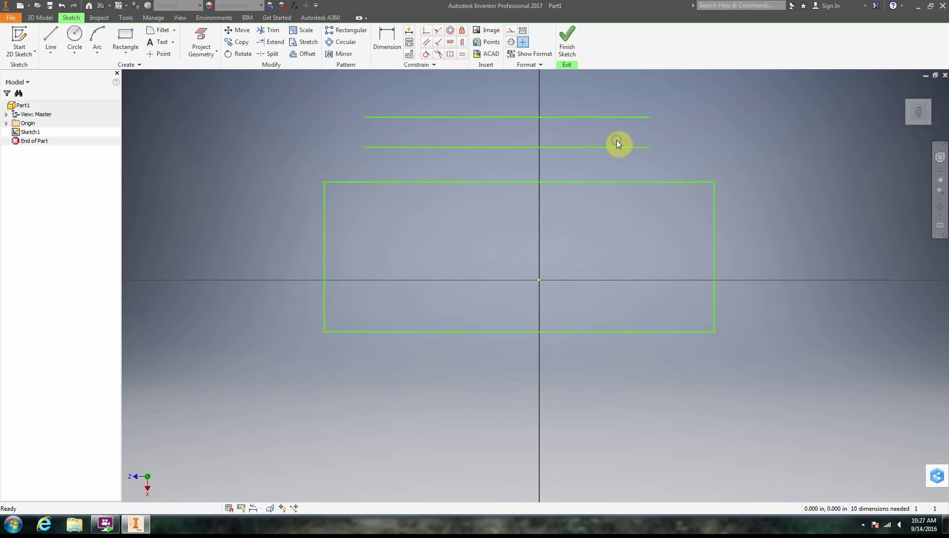
Draw a short vertical line and, to its right, a longer 0.430 in vertical line at upper left.
{"action": "left_click", "coordinate": [49, 38]}
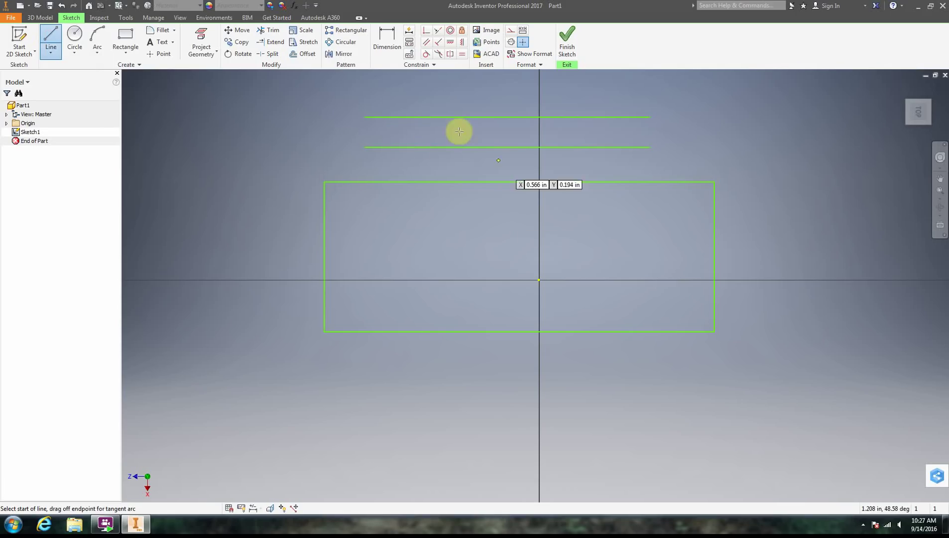
{"action": "left_click", "coordinate": [178, 110]}
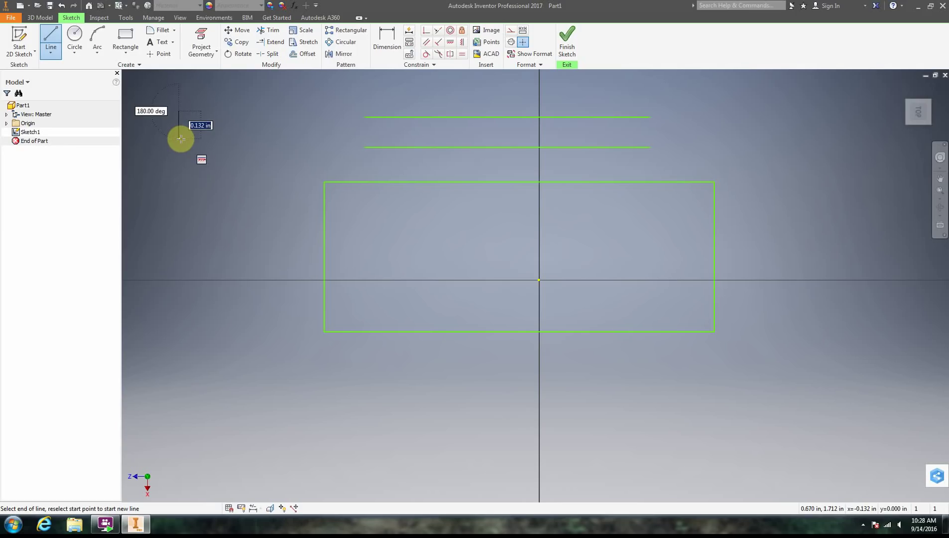
{"action": "left_click", "coordinate": [181, 138]}
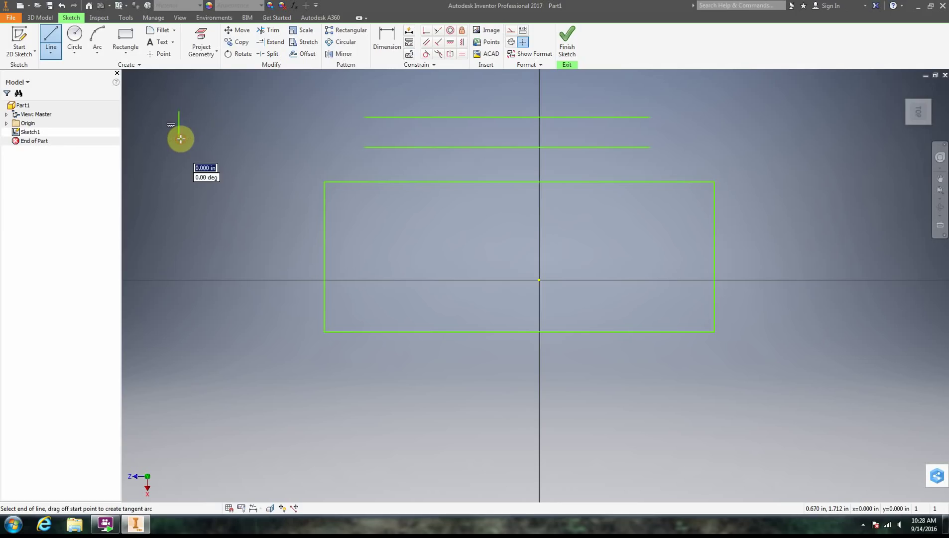
{"action": "right_click", "coordinate": [287, 161]}
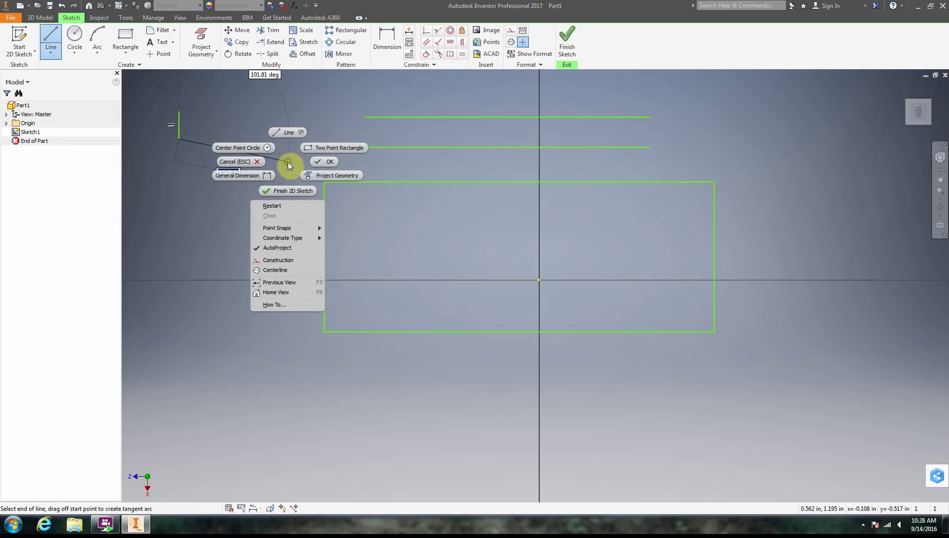
{"action": "left_click", "coordinate": [325, 162]}
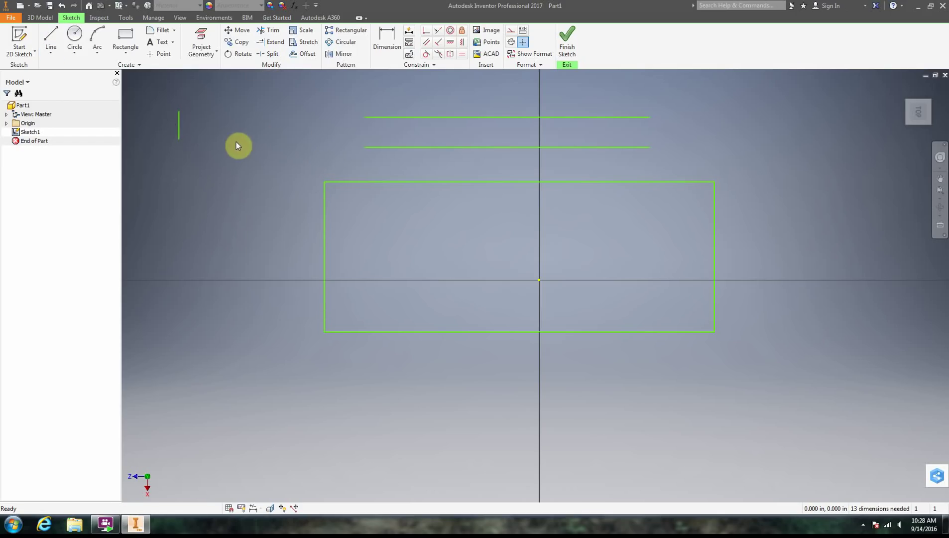
{"action": "left_click", "coordinate": [50, 39]}
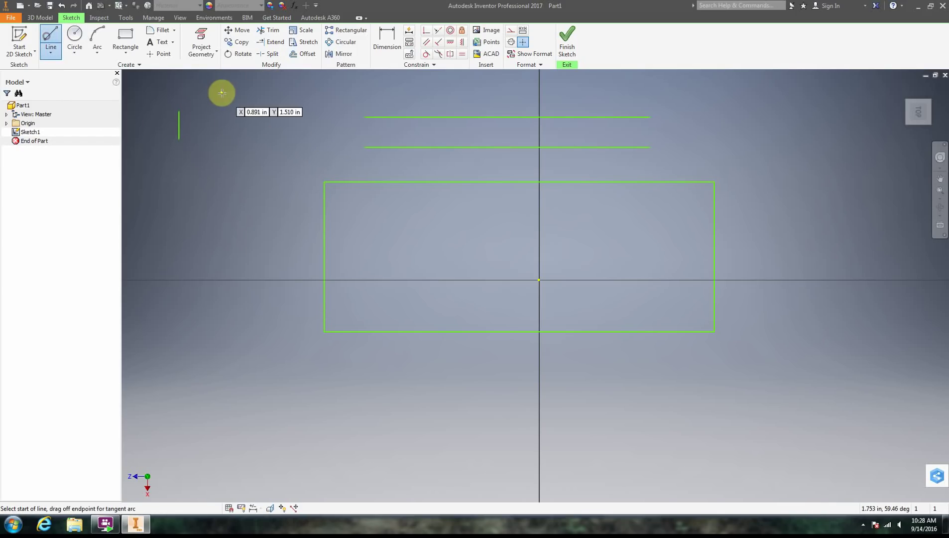
{"action": "left_click", "coordinate": [217, 107]}
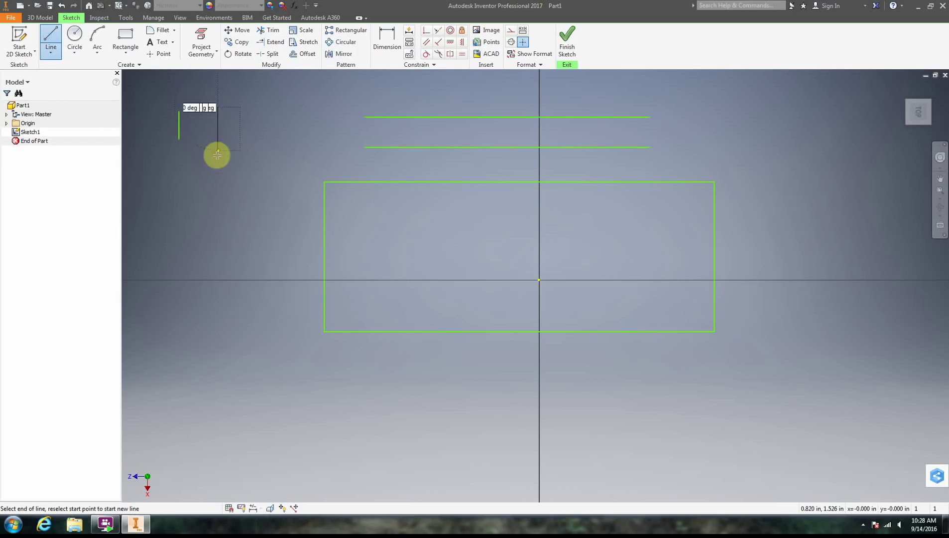
{"action": "left_click", "coordinate": [218, 198]}
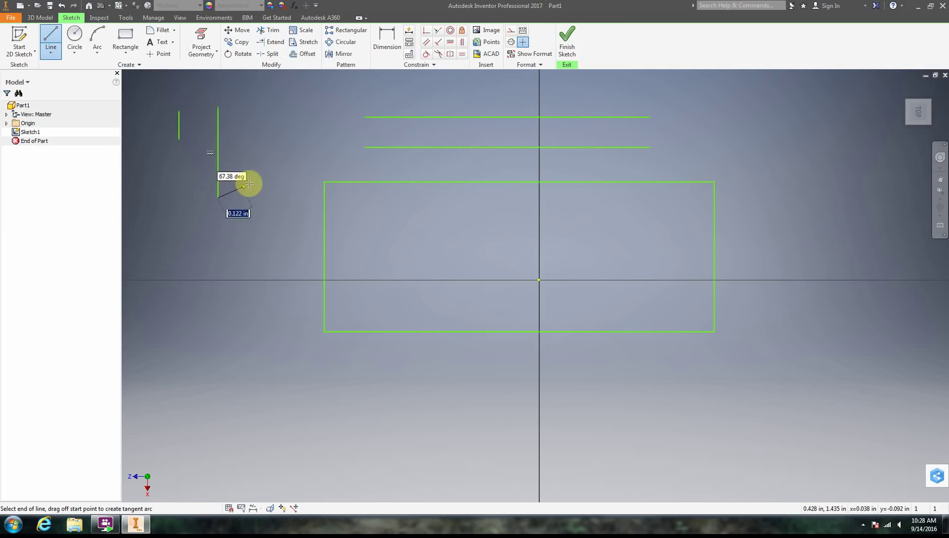
{"action": "right_click", "coordinate": [274, 170]}
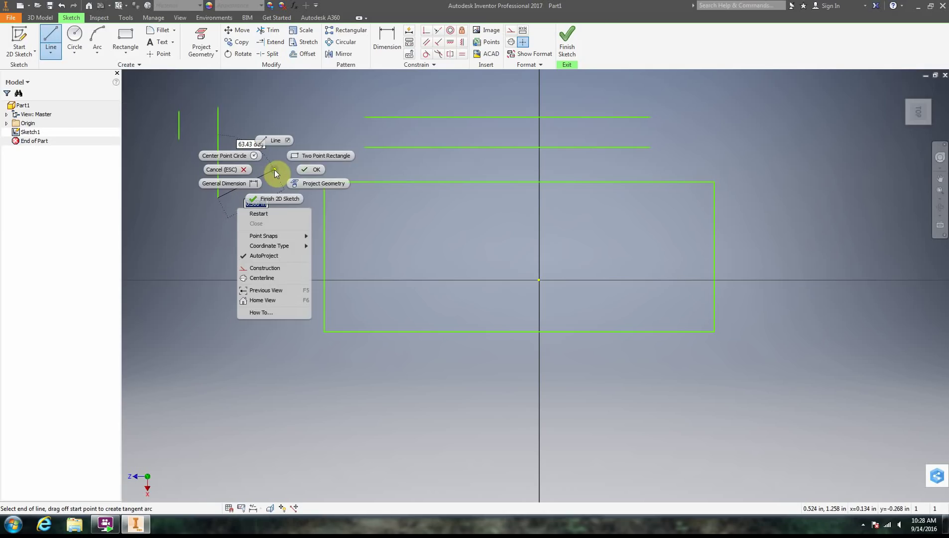
{"action": "left_click", "coordinate": [316, 170]}
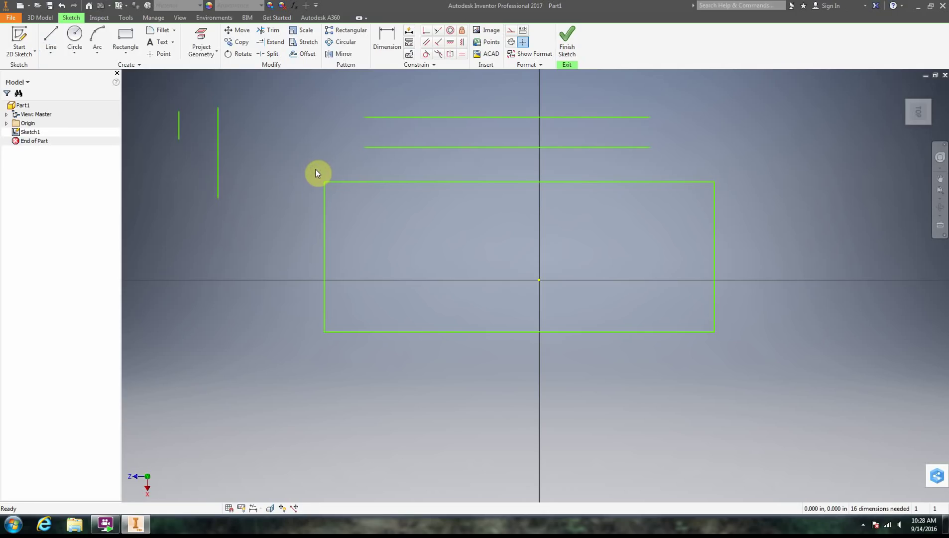
Draw a circle of 0.496 in diameter inside the left half of the rectangle.
{"action": "left_click", "coordinate": [77, 35]}
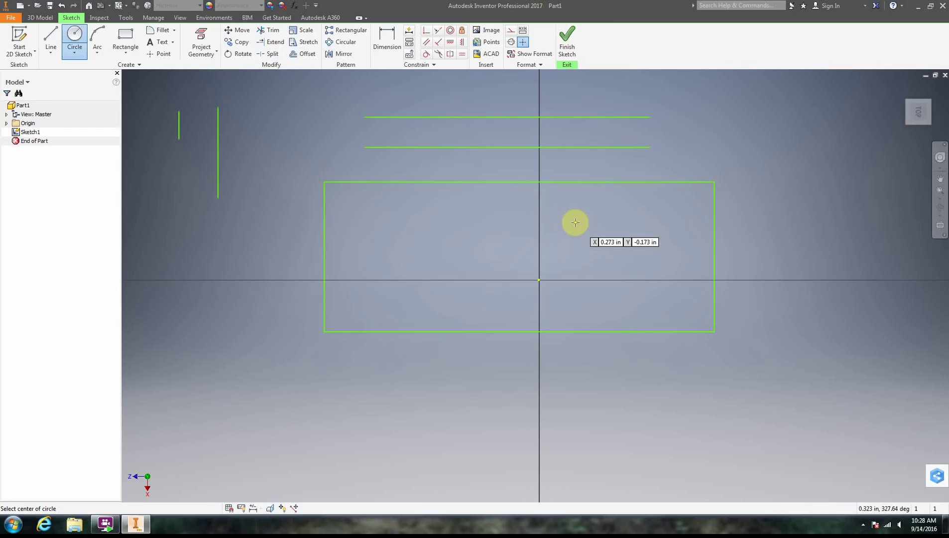
{"action": "left_click", "coordinate": [443, 257]}
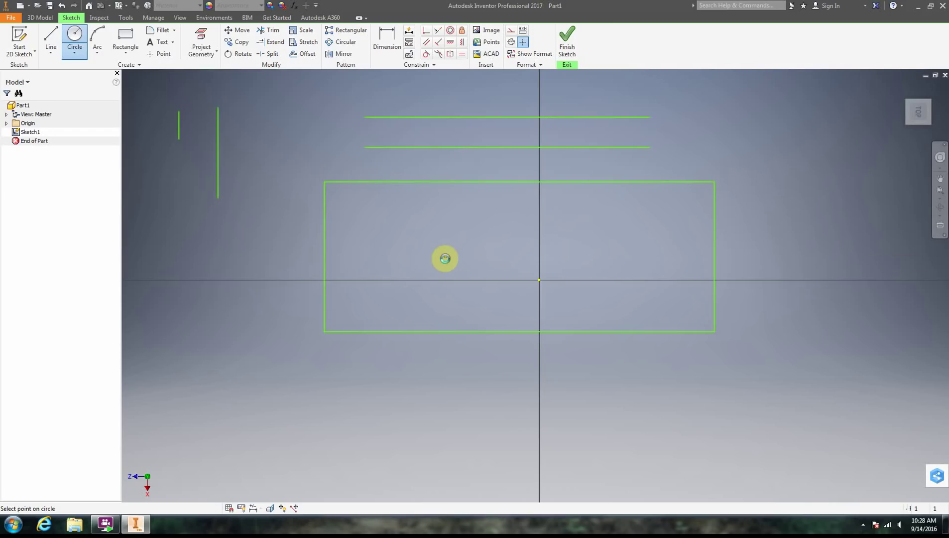
{"action": "left_click", "coordinate": [400, 232]}
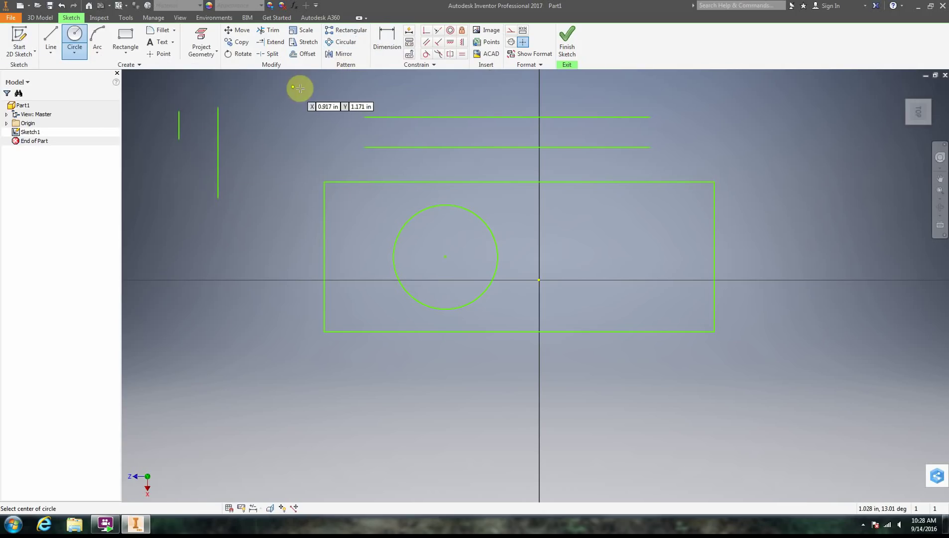
Leave dimensioning by dismissing the Dimension context menu and switching to the Arc tool.
{"action": "left_click", "coordinate": [388, 39]}
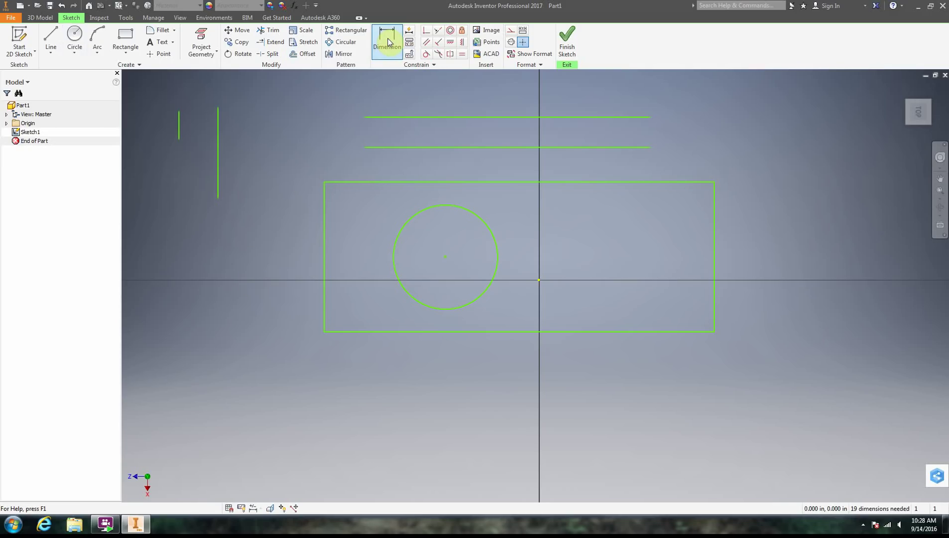
{"action": "right_click", "coordinate": [388, 40]}
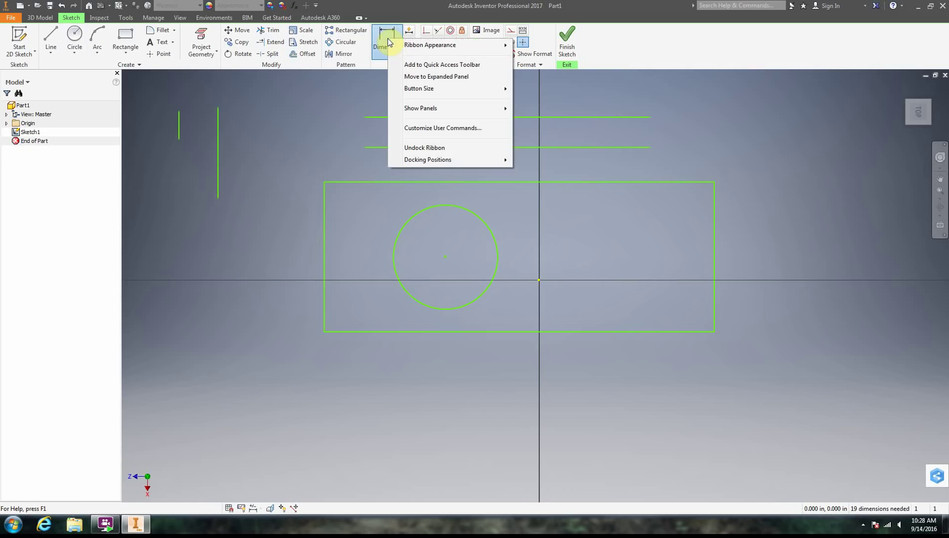
{"action": "left_click", "coordinate": [748, 129]}
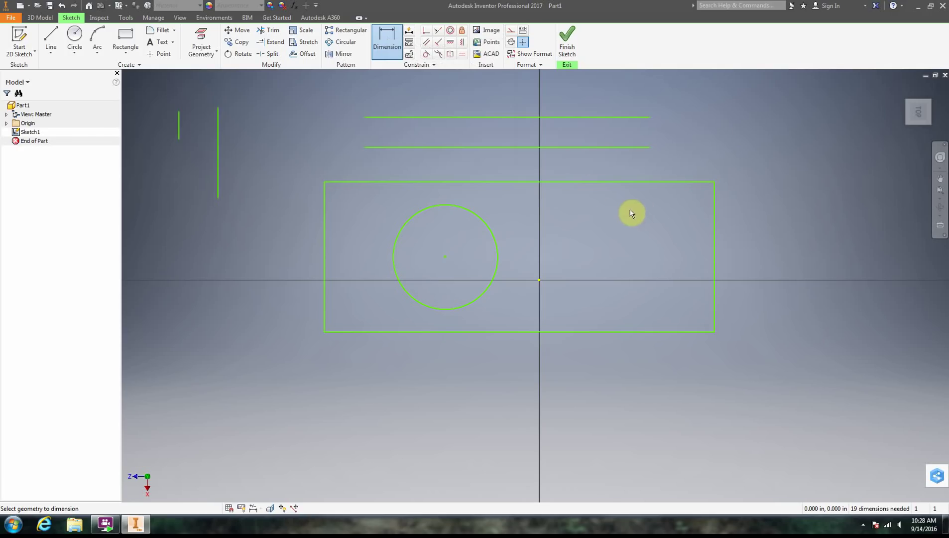
{"action": "left_click", "coordinate": [97, 38]}
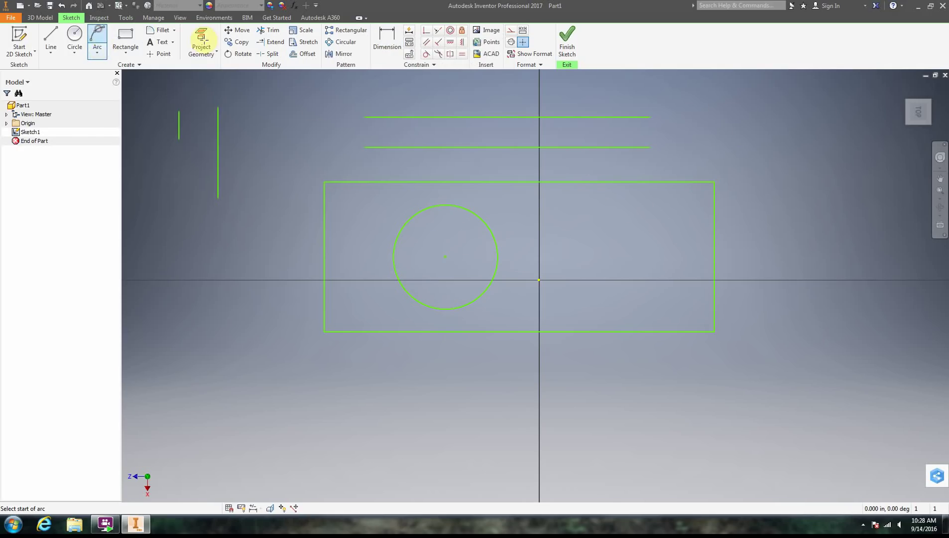
Draw a three-point arc to the upper right of the large rectangle.
{"action": "left_click", "coordinate": [764, 221]}
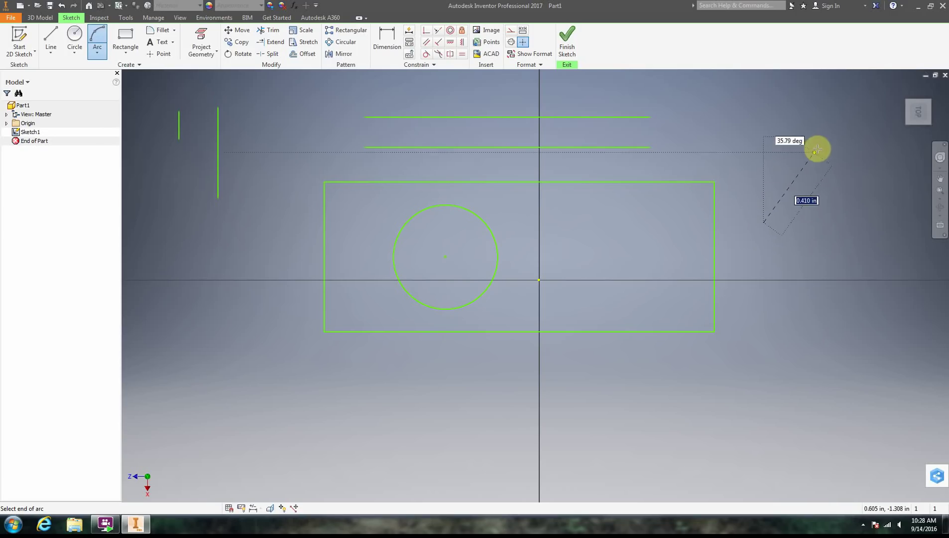
{"action": "left_click", "coordinate": [839, 138]}
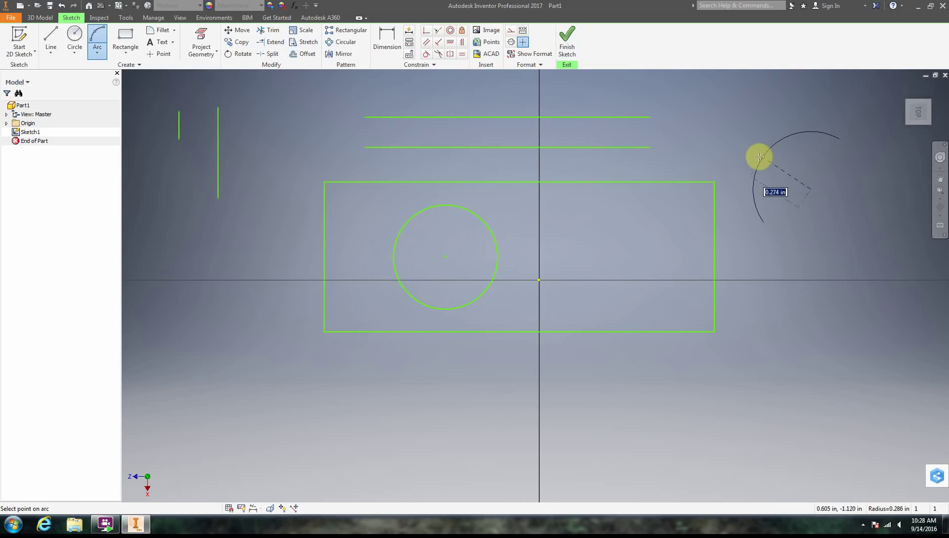
{"action": "left_click", "coordinate": [759, 157]}
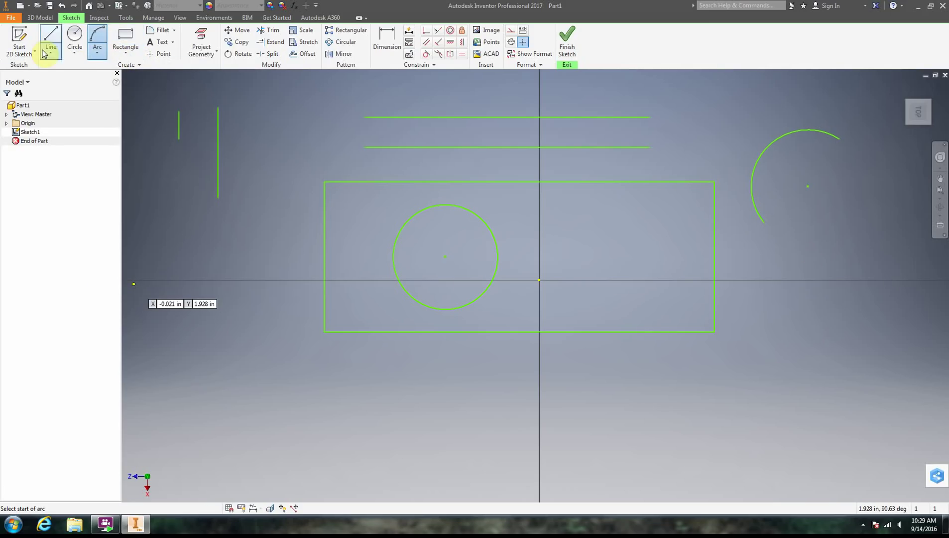
{"action": "left_click", "coordinate": [99, 53]}
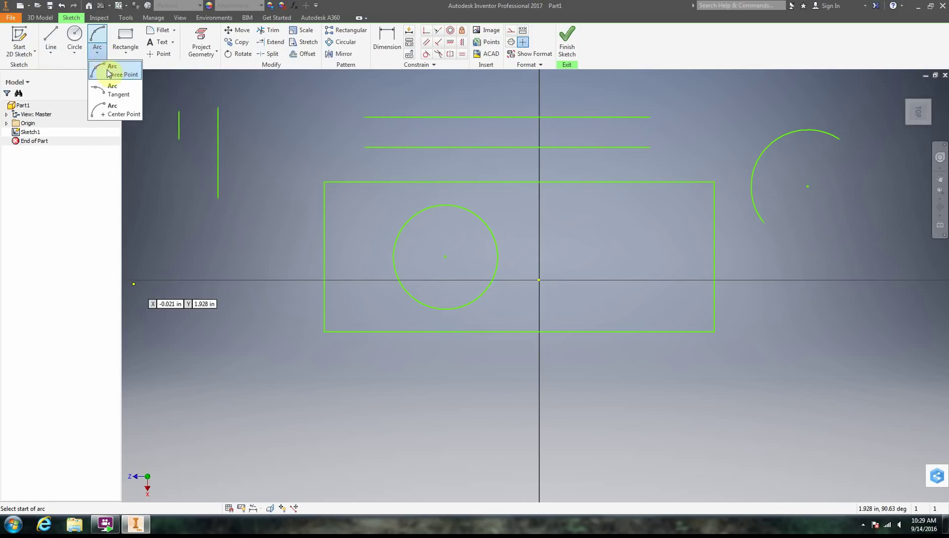
{"action": "left_click", "coordinate": [75, 53]}
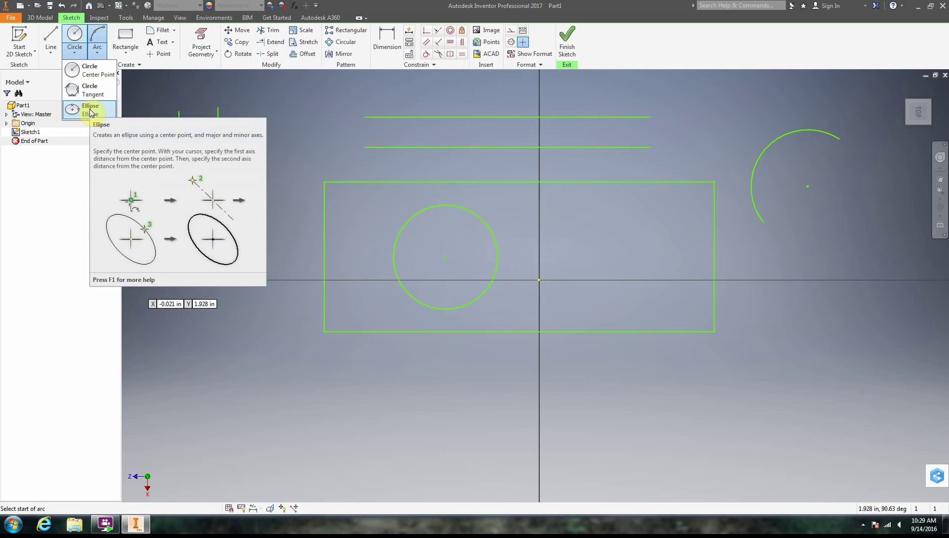
Draw a large ellipse at lower left and a smaller ellipse at lower right.
{"action": "left_click", "coordinate": [91, 112]}
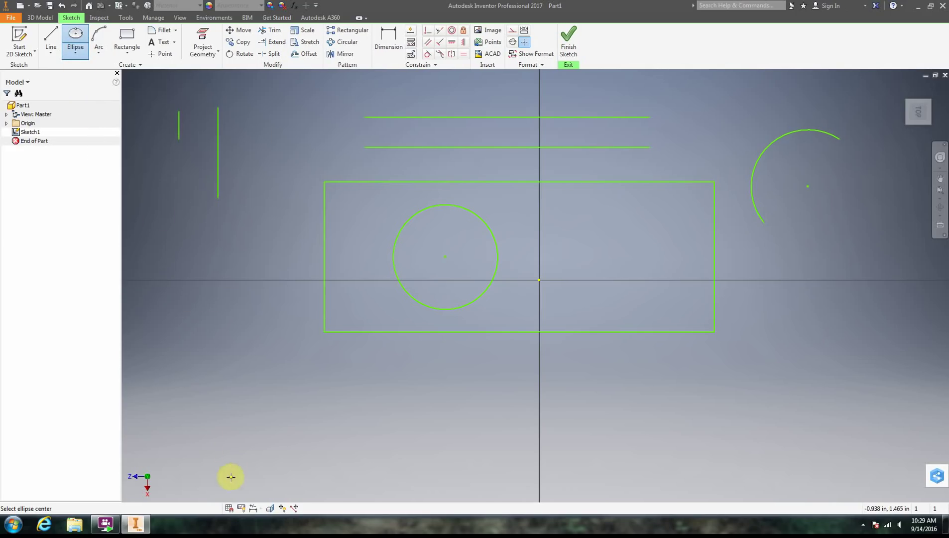
{"action": "left_click", "coordinate": [231, 444]}
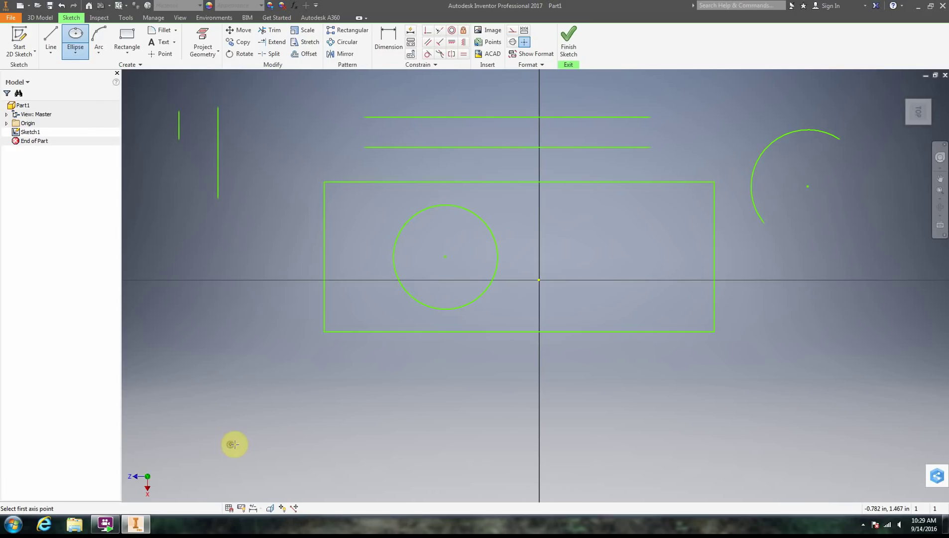
{"action": "left_click", "coordinate": [395, 443]}
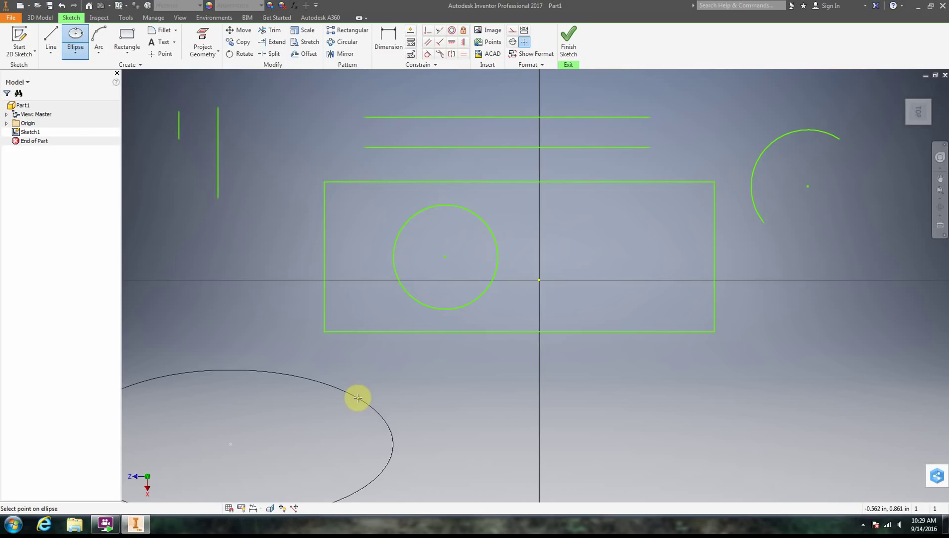
{"action": "left_click", "coordinate": [356, 395]}
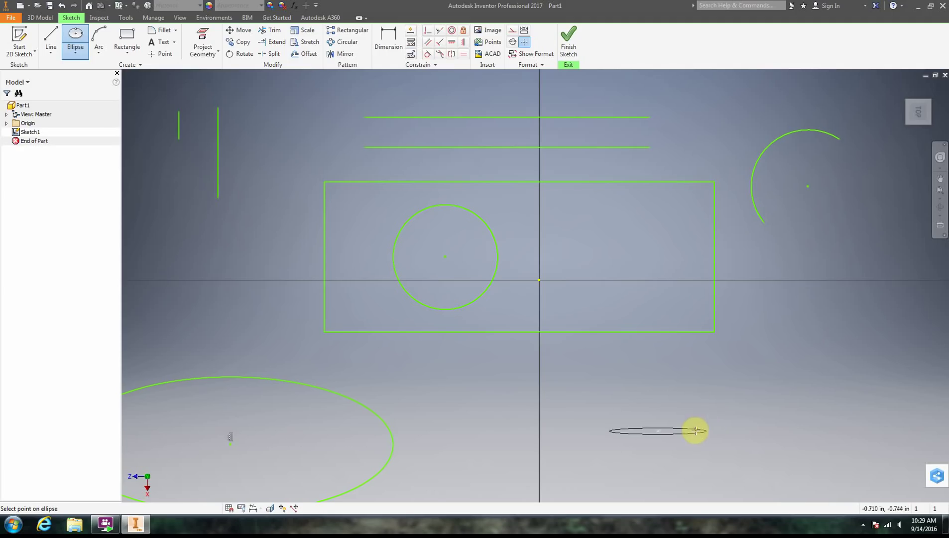
{"action": "left_click", "coordinate": [693, 418]}
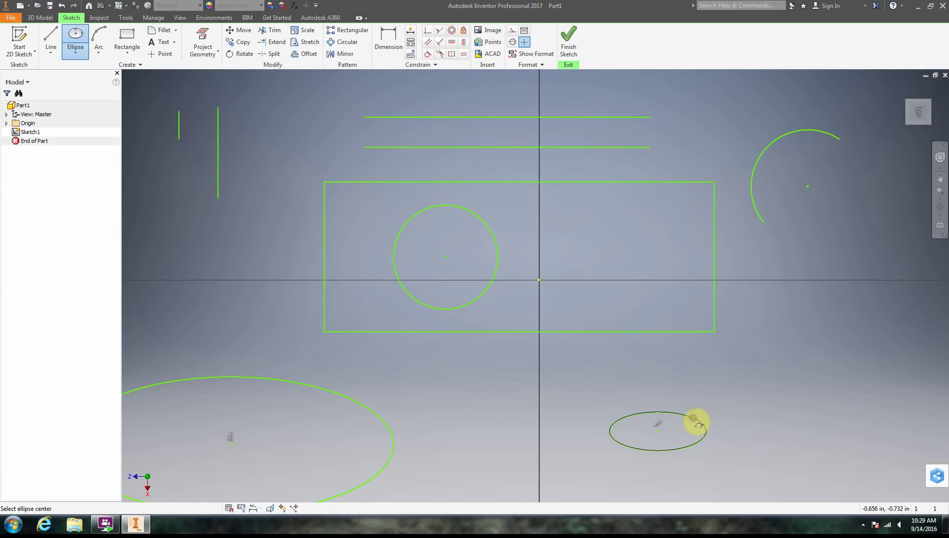
Draw a small two-point rectangle at the left edge, straddling the horizontal axis.
{"action": "left_click", "coordinate": [101, 52]}
{"action": "left_click", "coordinate": [133, 49]}
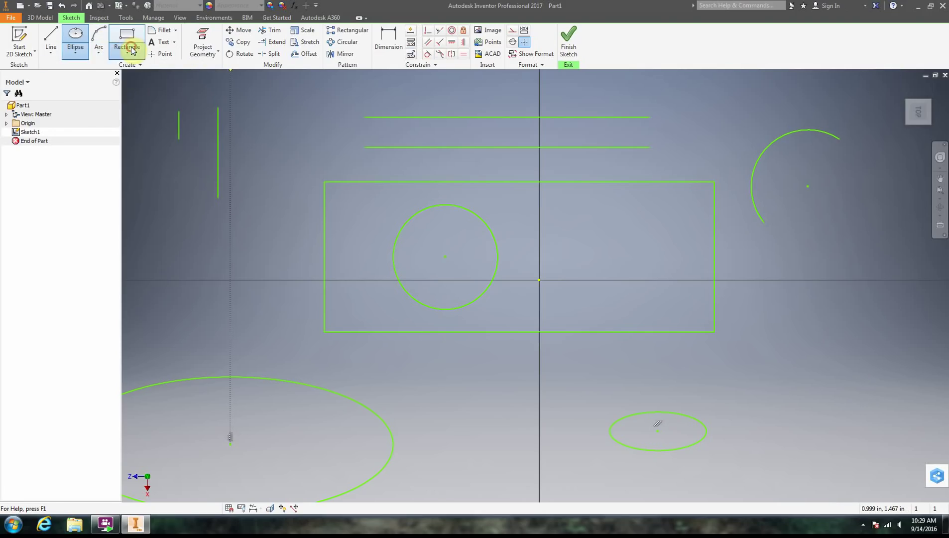
{"action": "left_click", "coordinate": [133, 50]}
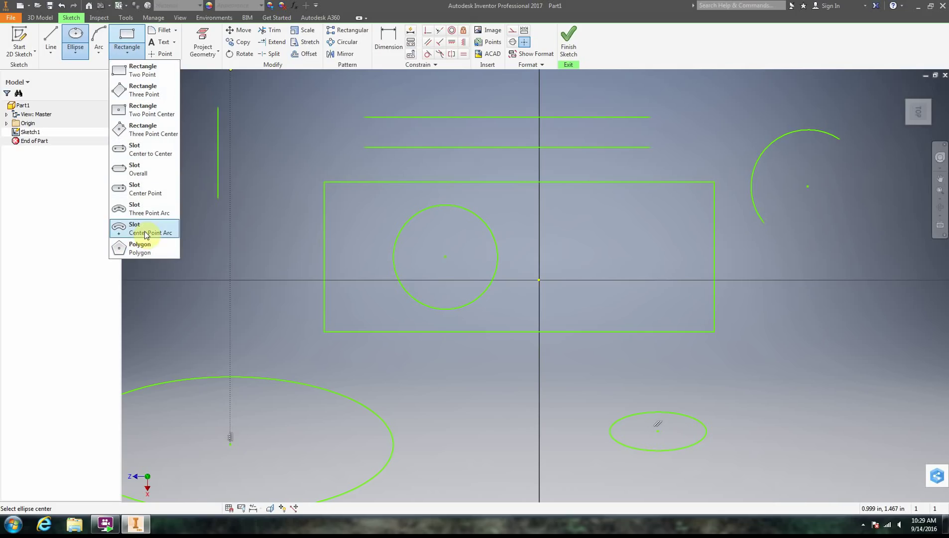
{"action": "left_click", "coordinate": [140, 75]}
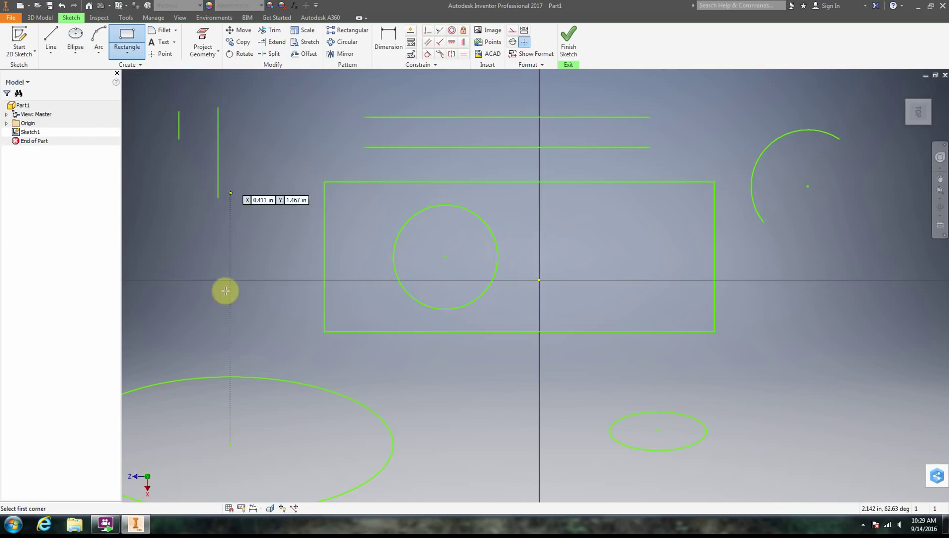
{"action": "left_click", "coordinate": [156, 309]}
{"action": "left_click", "coordinate": [271, 246]}
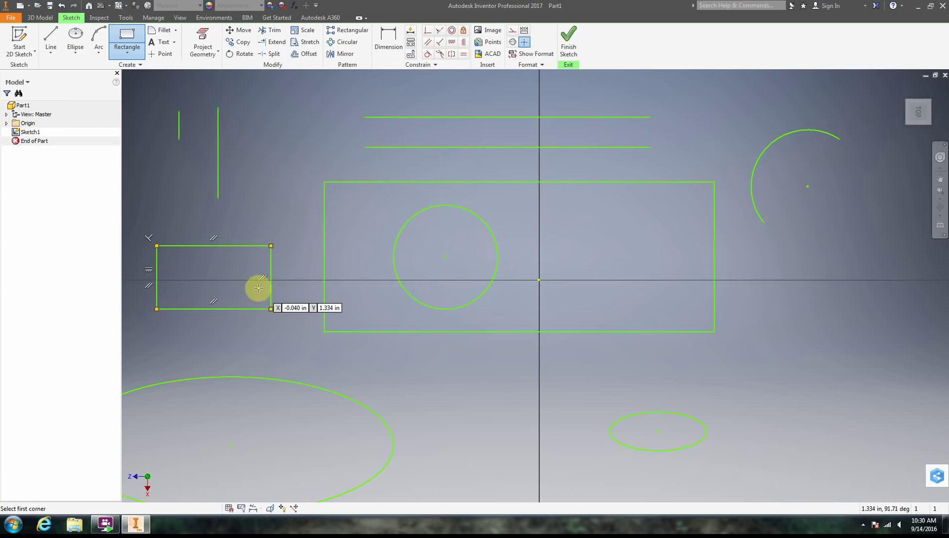
Draw a rounded slot near the top left of the sketch.
{"action": "left_click", "coordinate": [130, 56]}
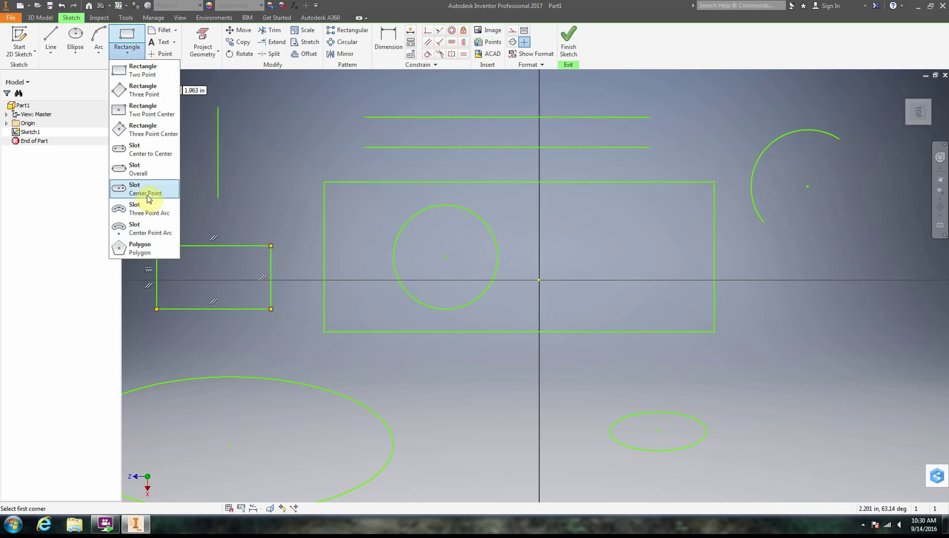
{"action": "left_click", "coordinate": [141, 180]}
{"action": "left_click", "coordinate": [256, 135]}
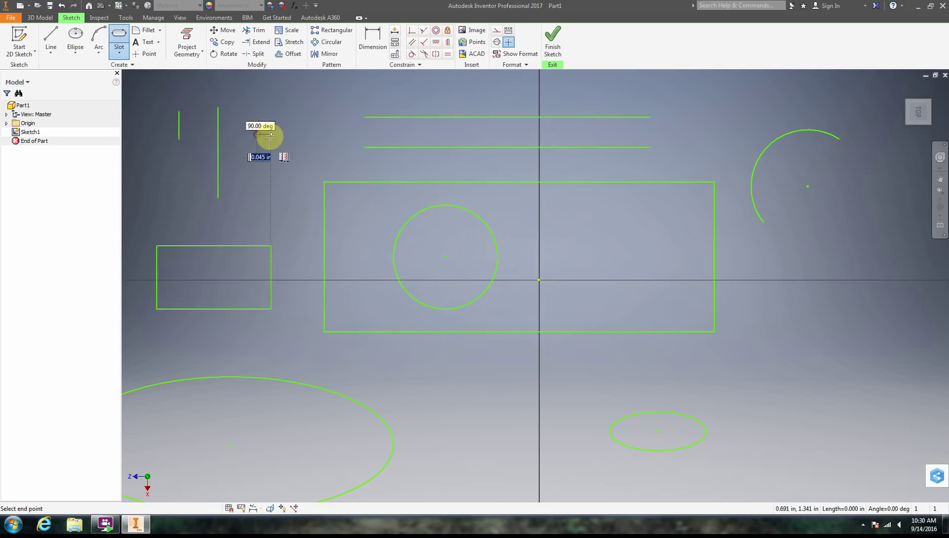
{"action": "left_click", "coordinate": [348, 134]}
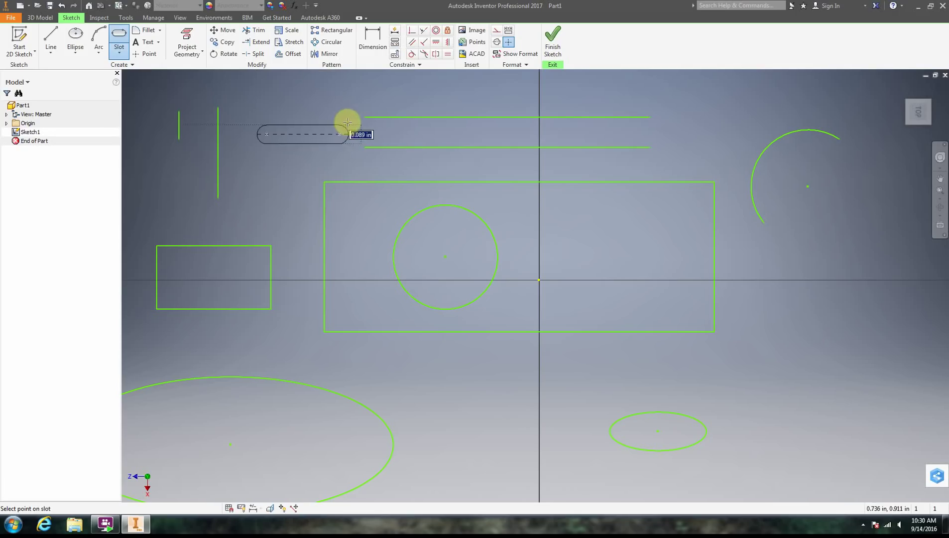
{"action": "left_click", "coordinate": [346, 117]}
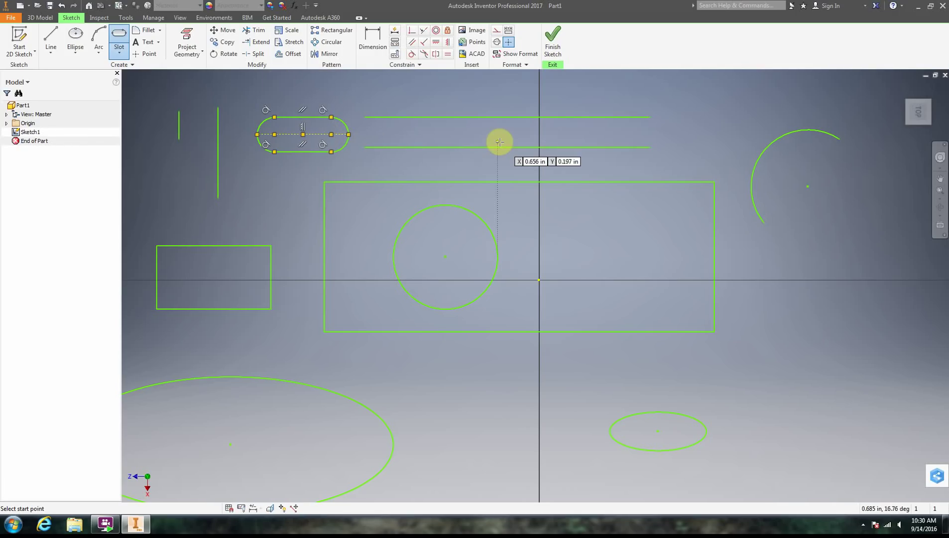
Draw an eight-sided polygon below the large rectangle and finish polygon drawing.
{"action": "left_click", "coordinate": [119, 52]}
{"action": "left_click", "coordinate": [129, 251]}
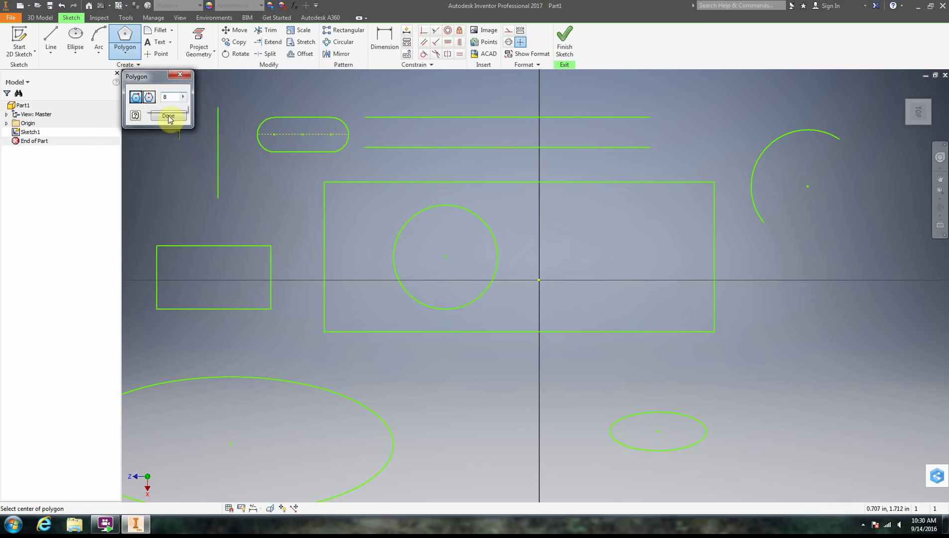
{"action": "left_click", "coordinate": [503, 421]}
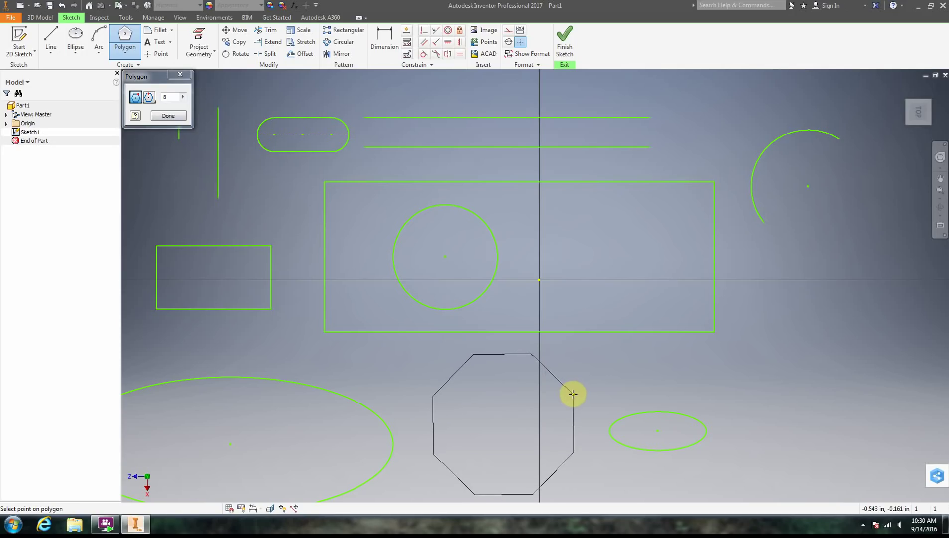
{"action": "left_click", "coordinate": [573, 394]}
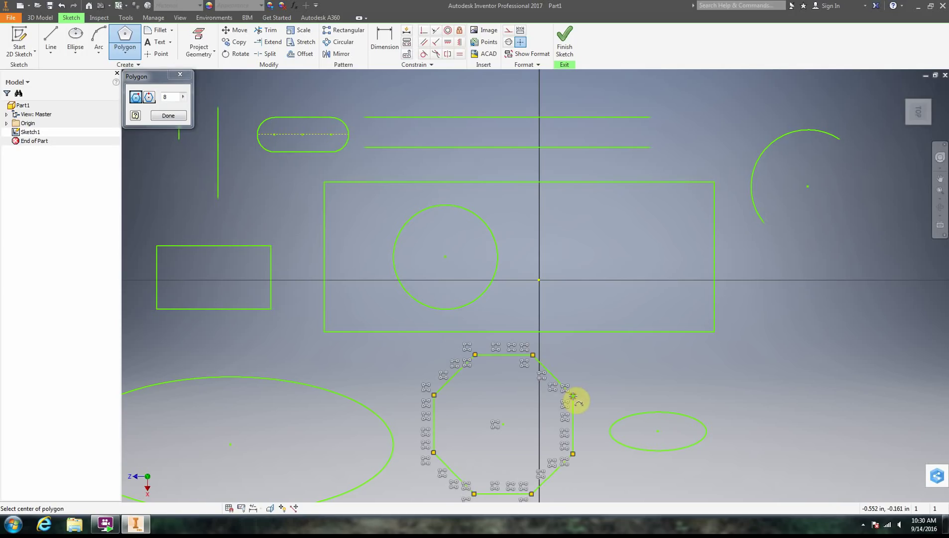
{"action": "right_click", "coordinate": [678, 354]}
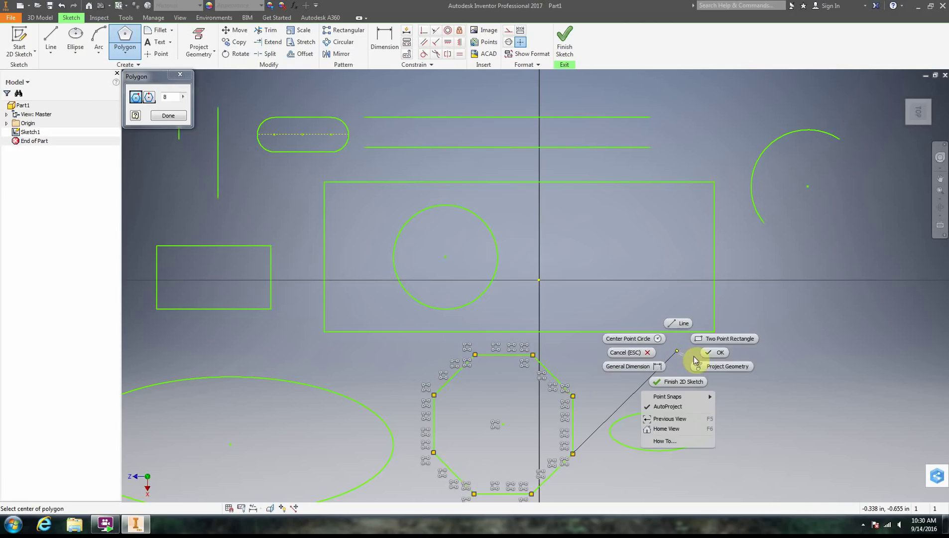
{"action": "left_click", "coordinate": [714, 356]}
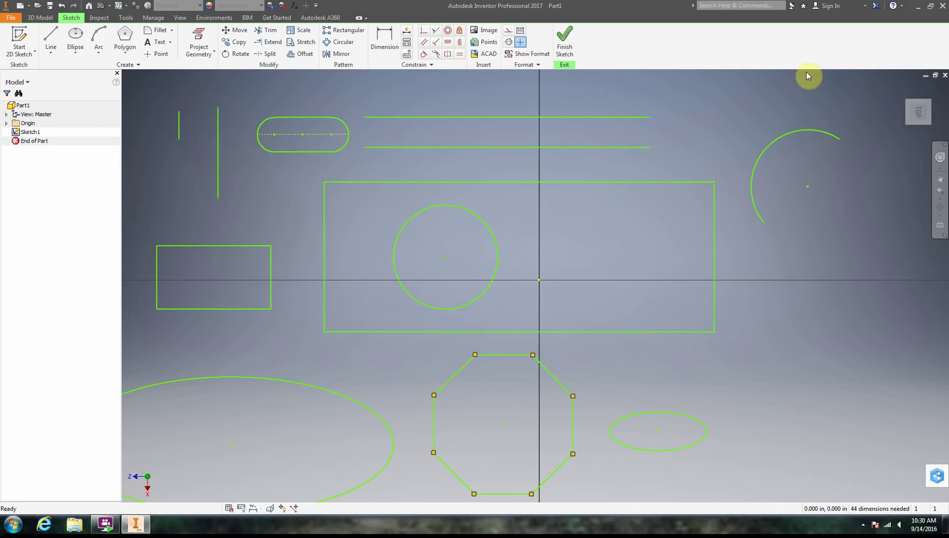
Show the hidden system-tray icons, close the popup, then reopen it.
{"action": "left_click", "coordinate": [864, 525]}
{"action": "left_click", "coordinate": [899, 415]}
{"action": "left_click", "coordinate": [863, 525]}
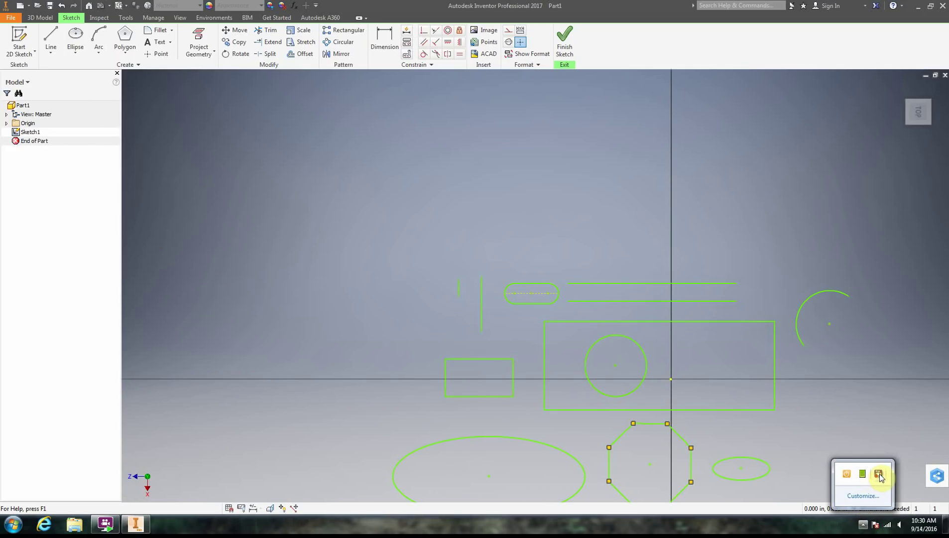